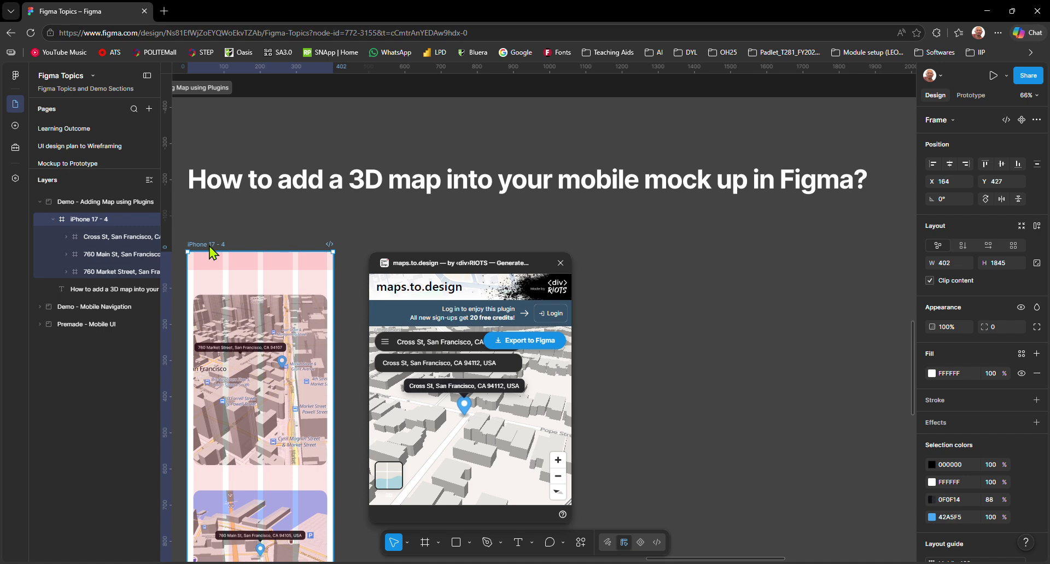
Step: Preview the iPhone 17 - 4 mockup, look through its three 3D maps, and close the preview
{"action": "key", "text": "shift+space"}
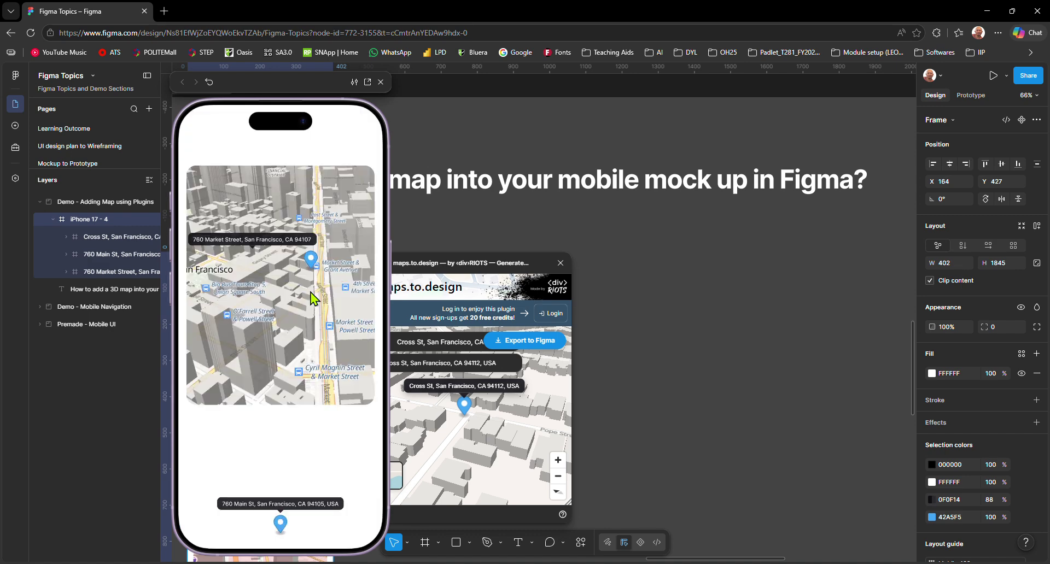
{"action": "scroll", "coordinate": [310, 294], "scroll_direction": "down", "scroll_amount": 4}
{"action": "scroll", "coordinate": [311, 297], "scroll_direction": "down", "scroll_amount": 3}
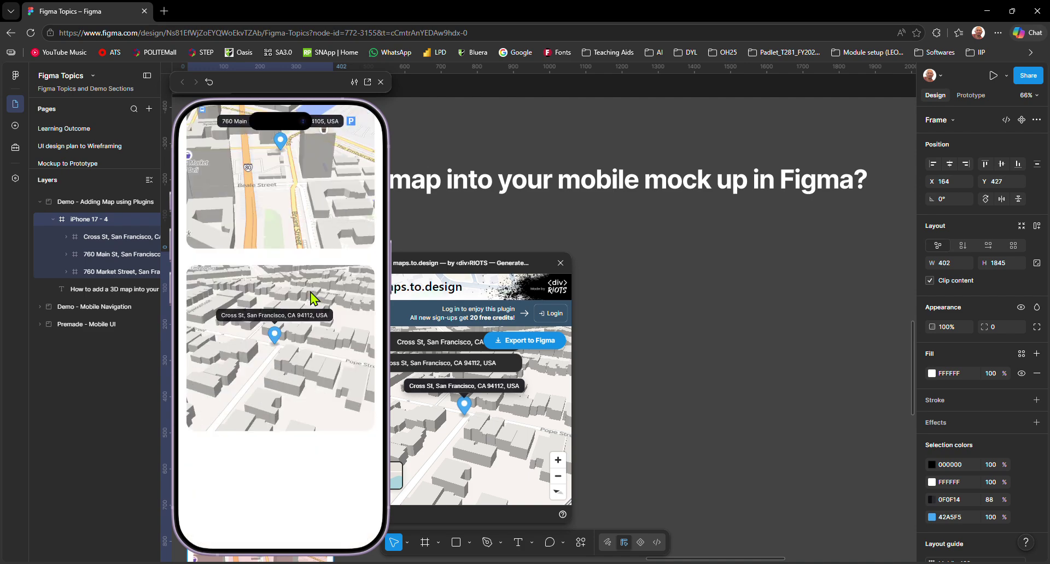
{"action": "scroll", "coordinate": [311, 293], "scroll_direction": "up", "scroll_amount": 7}
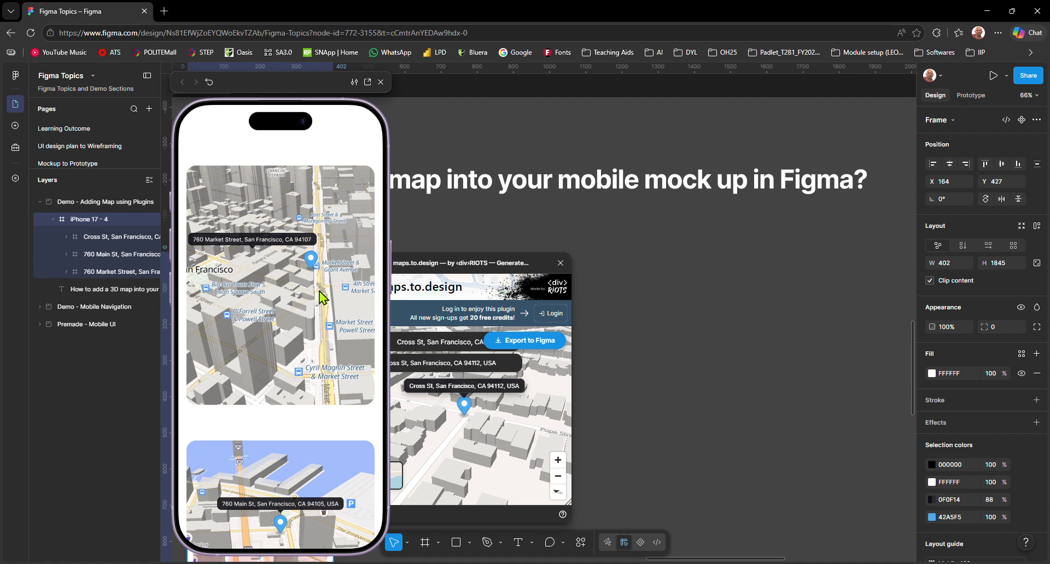
{"action": "left_click", "coordinate": [382, 82]}
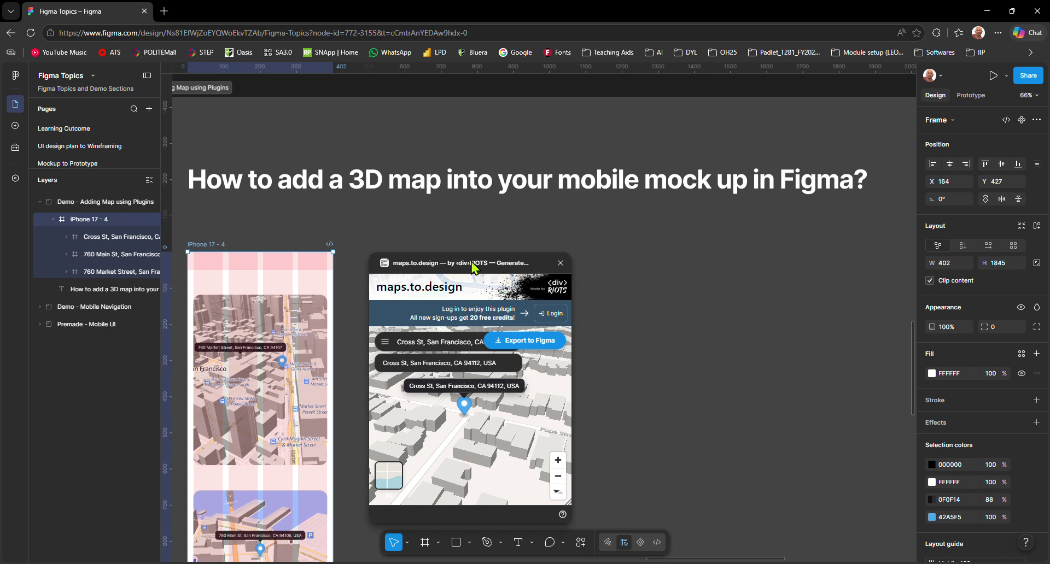
Step: Add a new blank 402 × 874 frame using the iPhone 17 phone preset
{"action": "scroll", "coordinate": [607, 279], "scroll_direction": "up", "scroll_amount": 1}
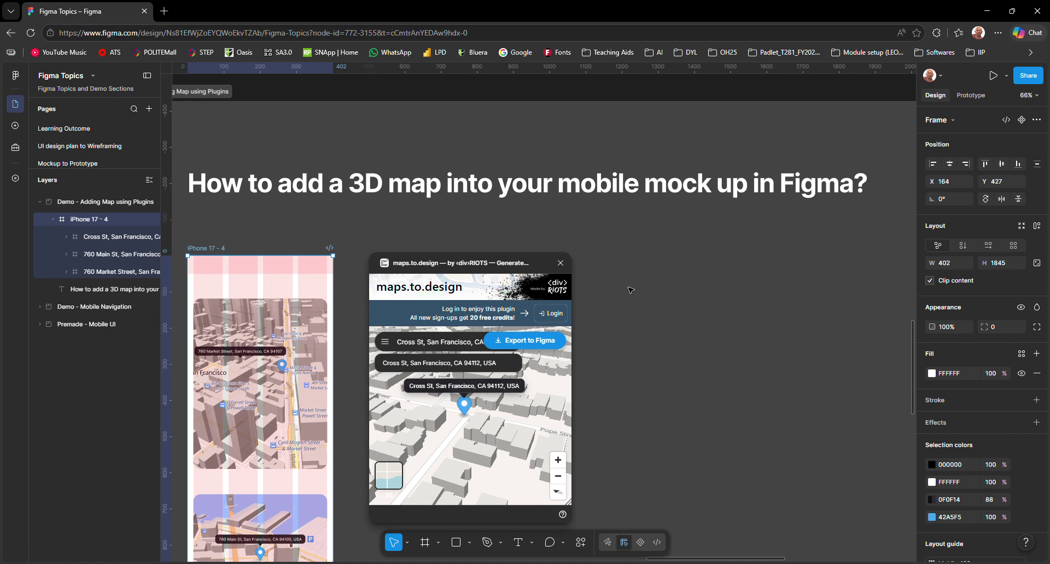
{"action": "left_click", "coordinate": [730, 341]}
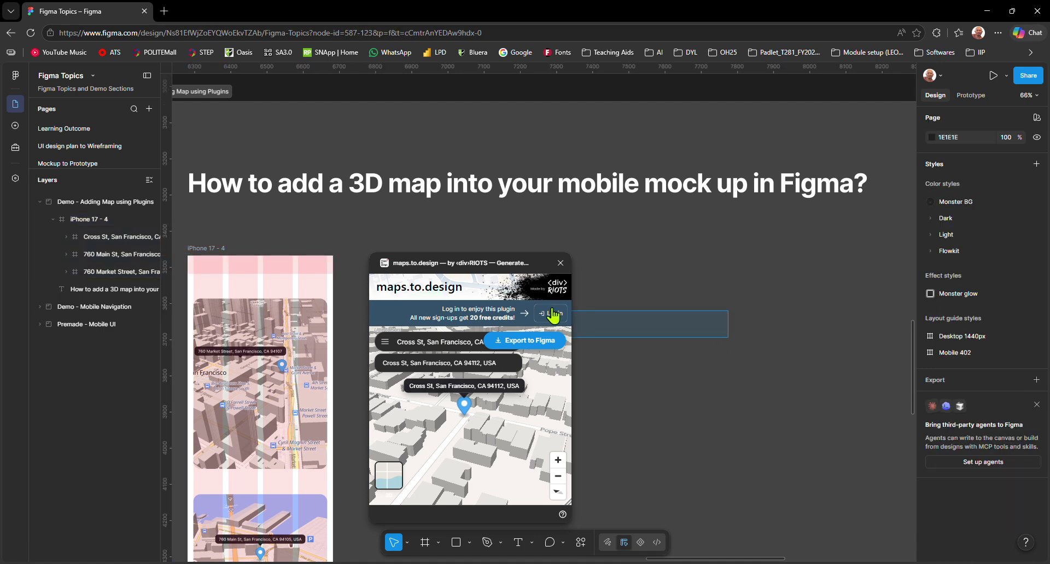
{"action": "key", "text": "f"}
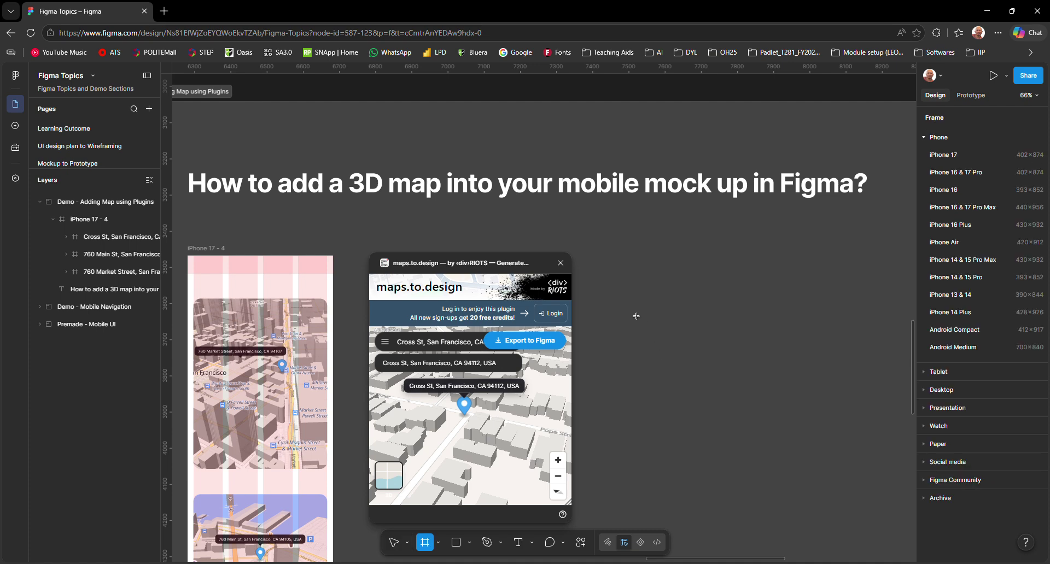
{"action": "left_click", "coordinate": [951, 155]}
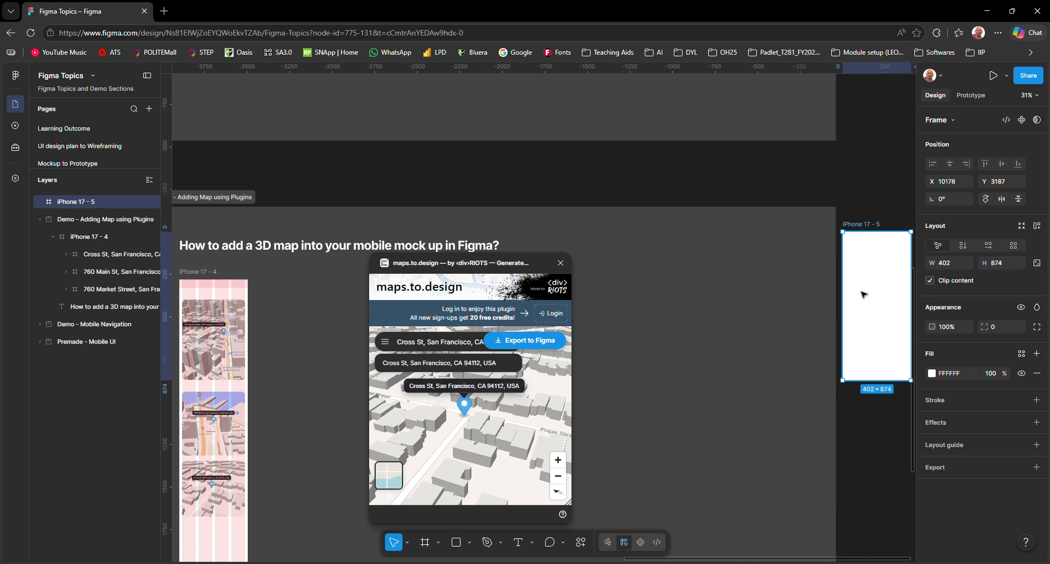
Step: Place the new iPhone frame beside iPhone 17 - 4 in the Demo - Adding Map using Plugins section, keeping the plugin window clear of it
{"action": "left_click_drag", "start_coordinate": [861, 295], "coordinate": [292, 343]}
{"action": "left_click_drag", "start_coordinate": [486, 266], "coordinate": [688, 229]}
{"action": "left_click", "coordinate": [468, 398]}
{"action": "left_click_drag", "start_coordinate": [320, 426], "coordinate": [457, 350]}
{"action": "left_click_drag", "start_coordinate": [390, 404], "coordinate": [494, 346]}
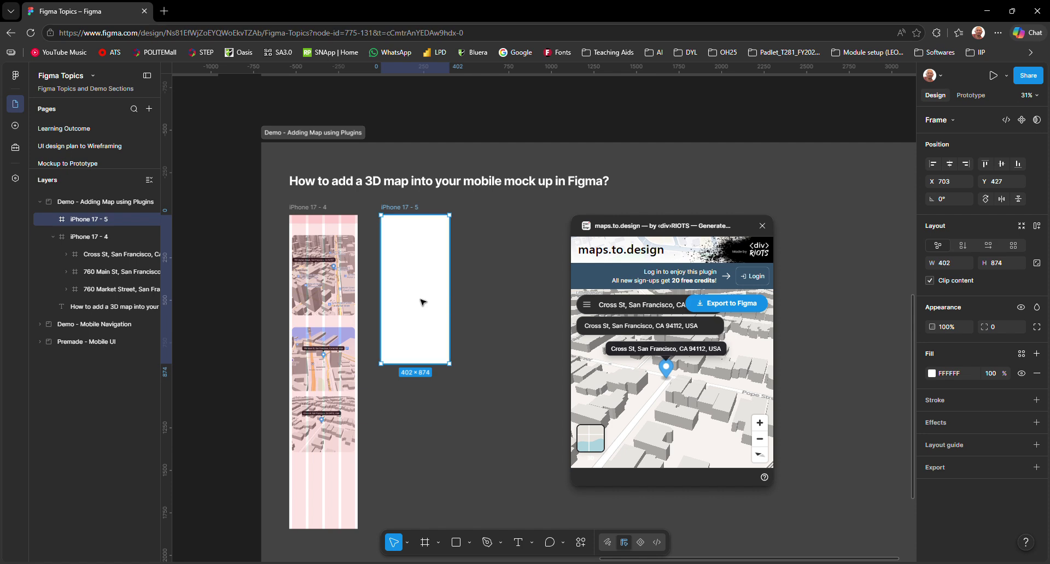
{"action": "left_click", "coordinate": [485, 263]}
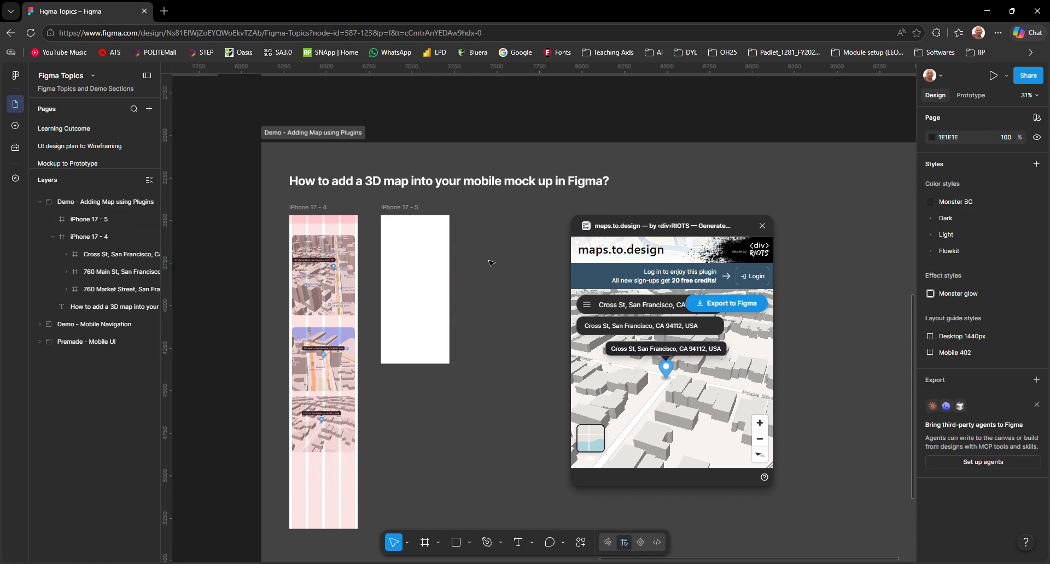
Step: Open the plugin manager to view the available plugins, and dismiss it
{"action": "left_click", "coordinate": [407, 211]}
{"action": "left_click", "coordinate": [483, 260]}
{"action": "right_click", "coordinate": [512, 267]}
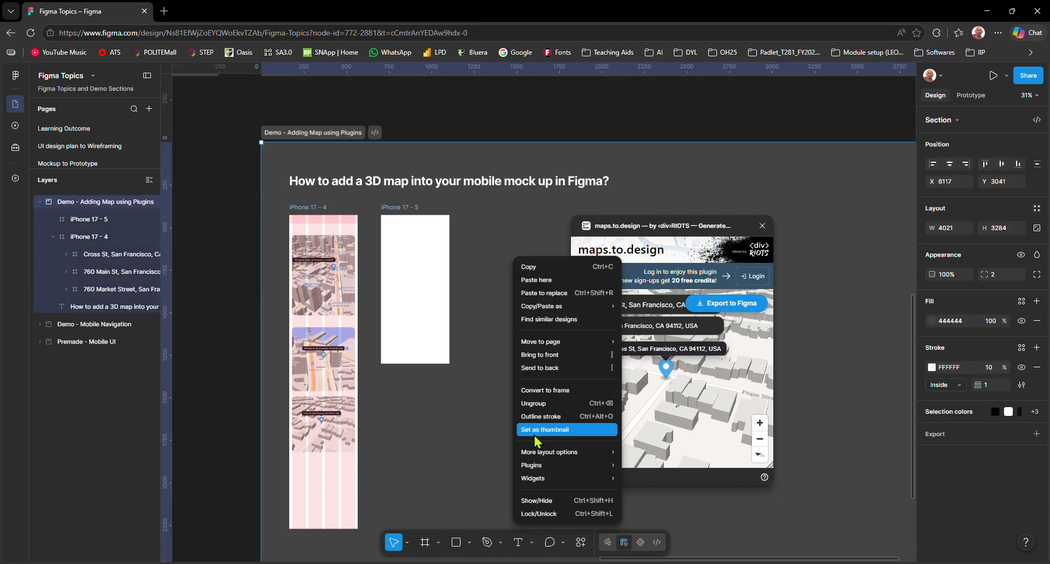
{"action": "mouse_move", "coordinate": [547, 466]}
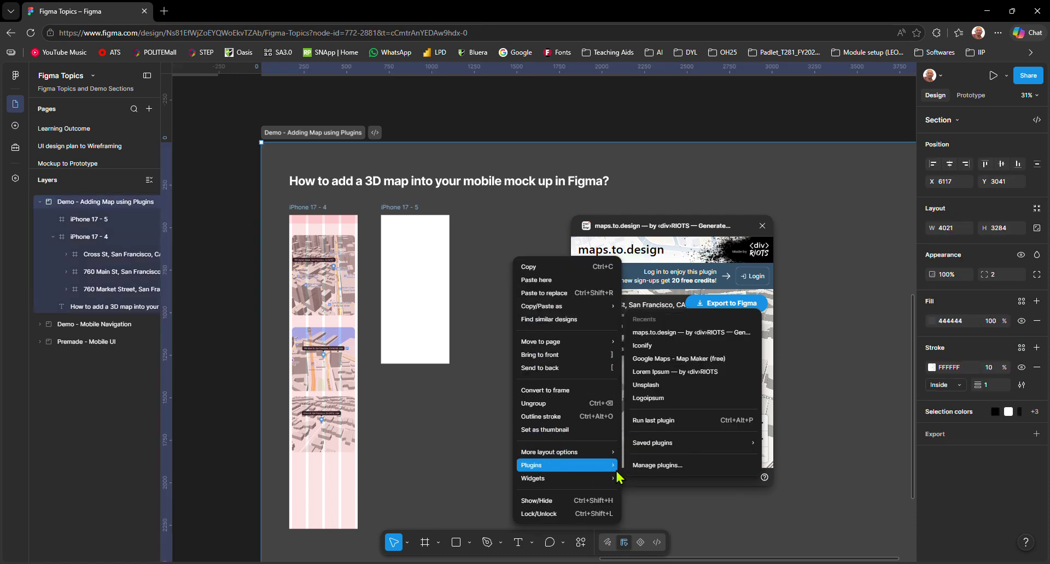
{"action": "left_click", "coordinate": [650, 468]}
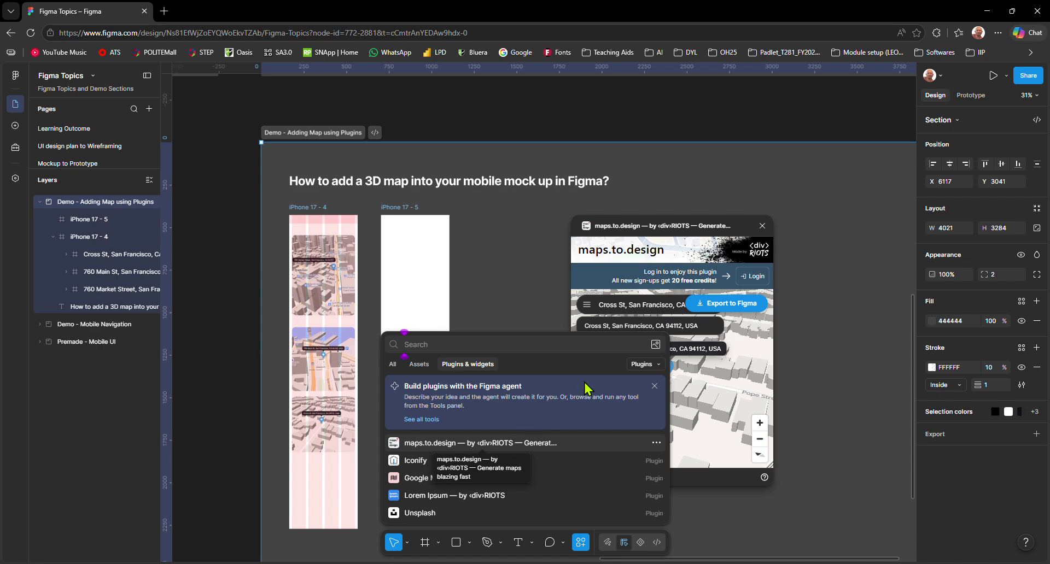
{"action": "left_click", "coordinate": [518, 285]}
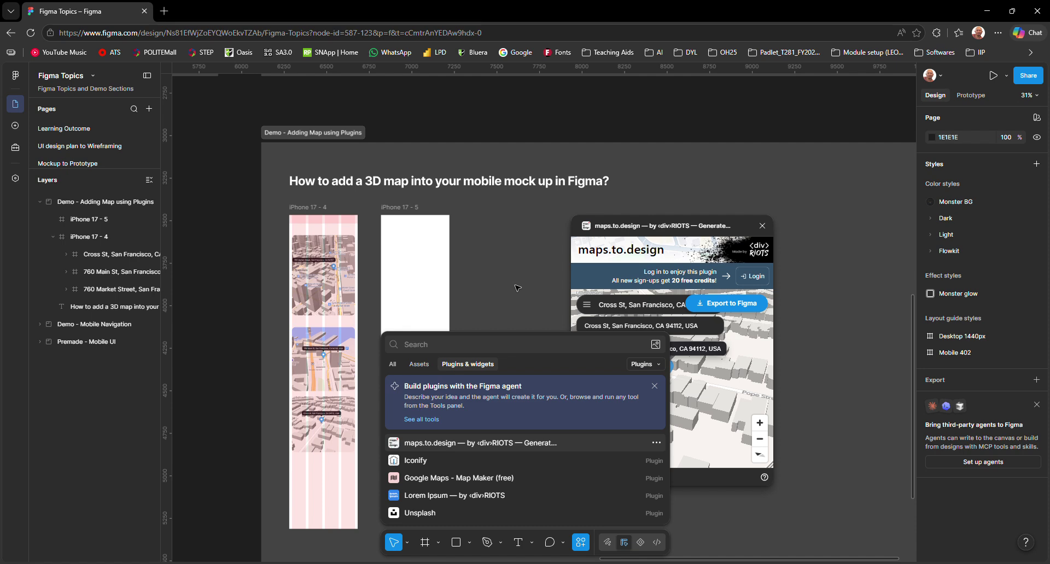
{"action": "left_click", "coordinate": [646, 282]}
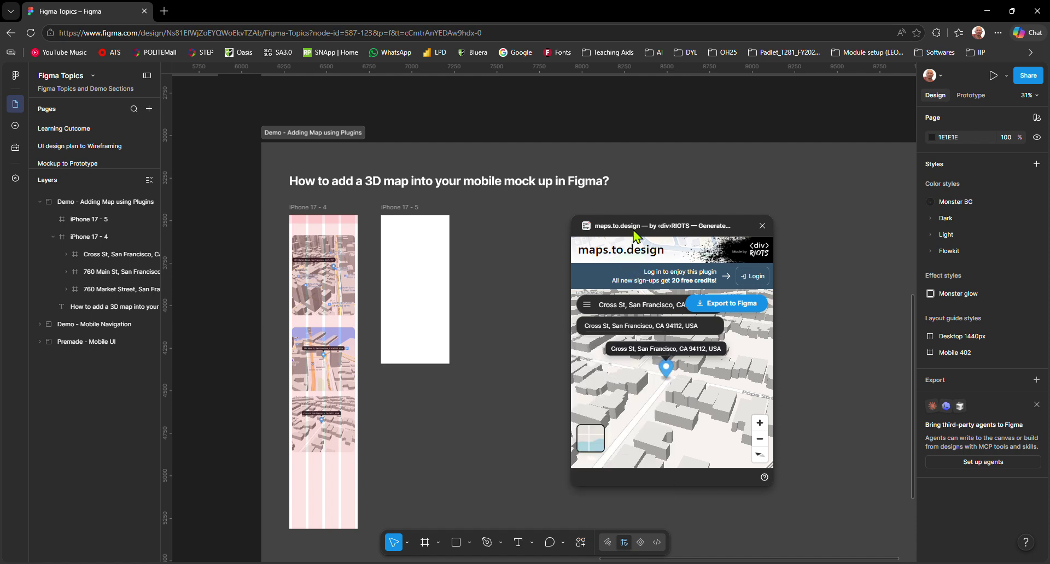
{"action": "left_click_drag", "start_coordinate": [674, 225], "coordinate": [633, 219]}
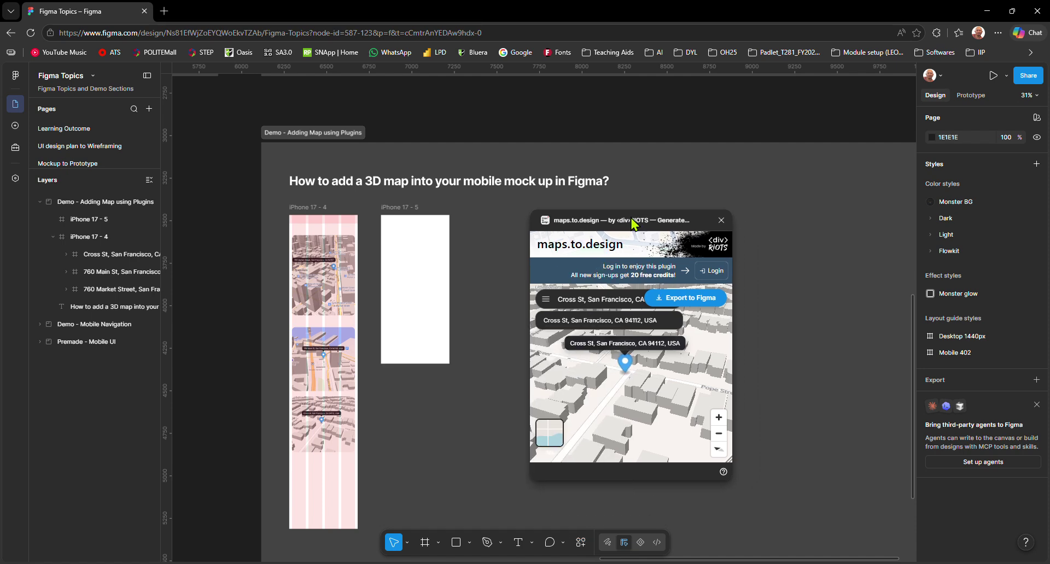
{"action": "left_click", "coordinate": [571, 299]}
{"action": "double_click", "coordinate": [573, 300]}
{"action": "type", "text": "market"}
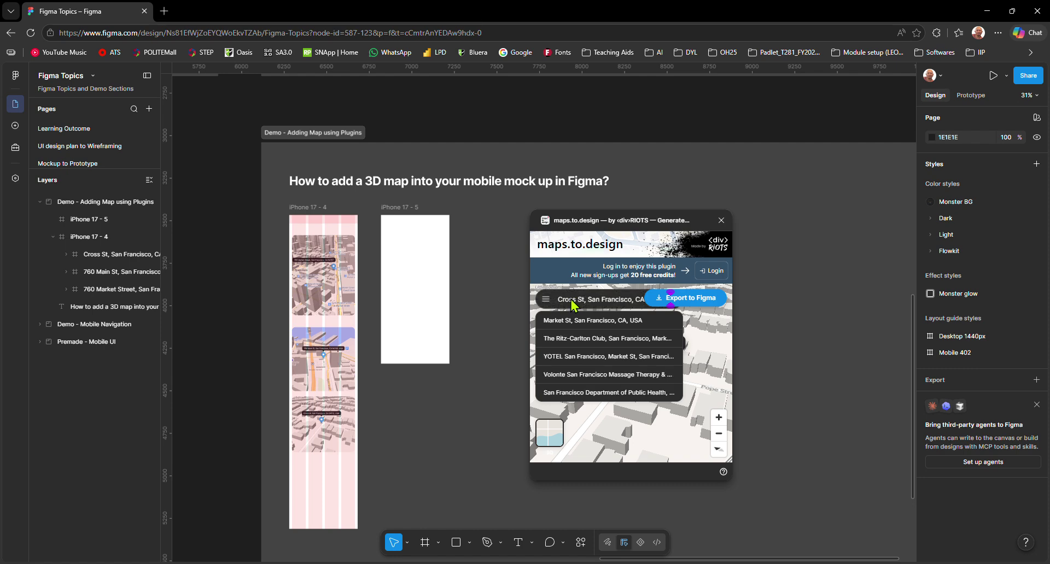
{"action": "left_click", "coordinate": [721, 219]}
Step: Run the maps.to.design plugin from the recent plugins and move its window beside the blank iPhone frame
{"action": "left_click", "coordinate": [517, 274]}
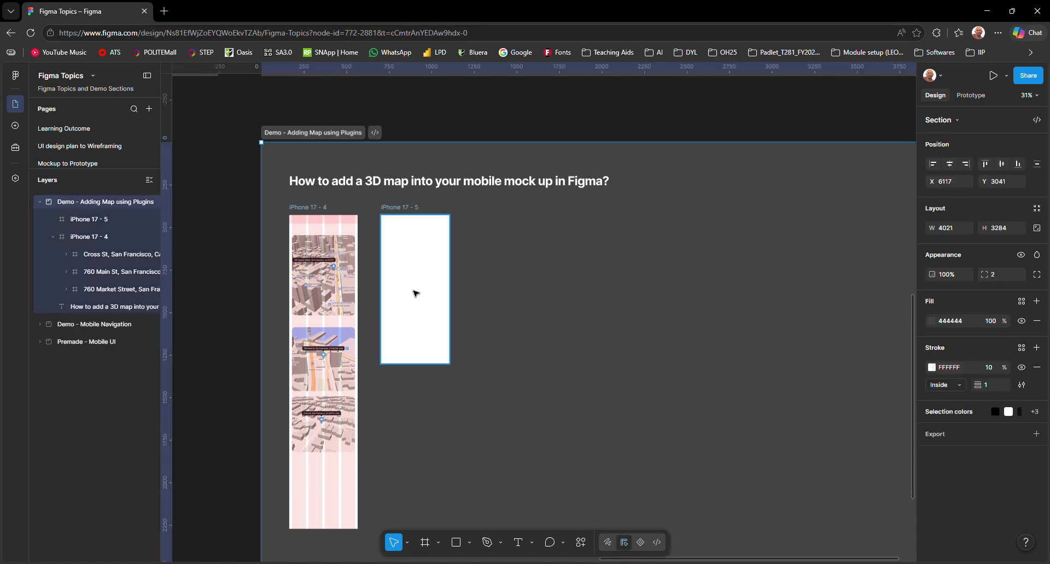
{"action": "right_click", "coordinate": [519, 286]}
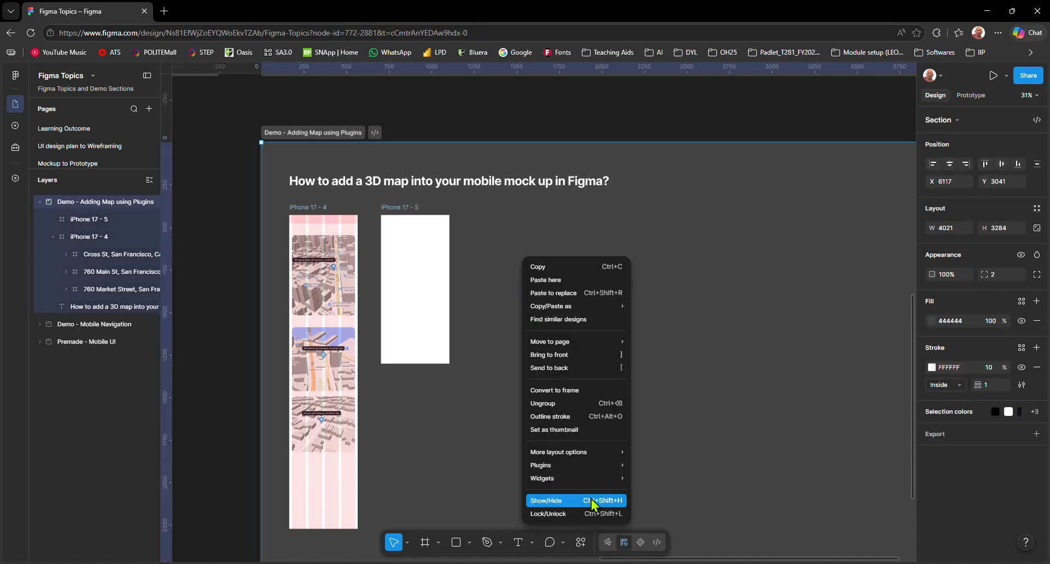
{"action": "mouse_move", "coordinate": [601, 469]}
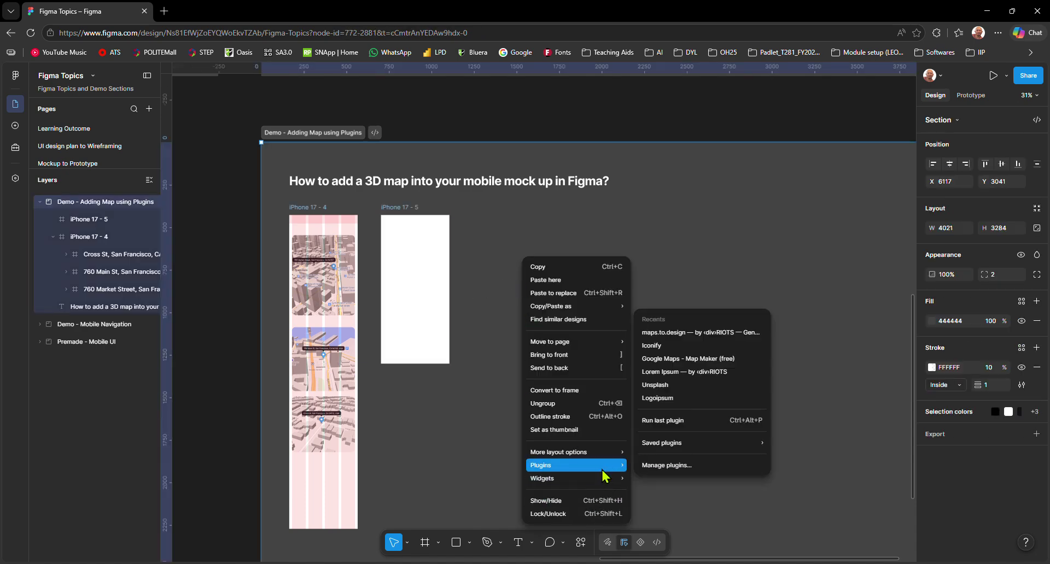
{"action": "left_click", "coordinate": [731, 333]}
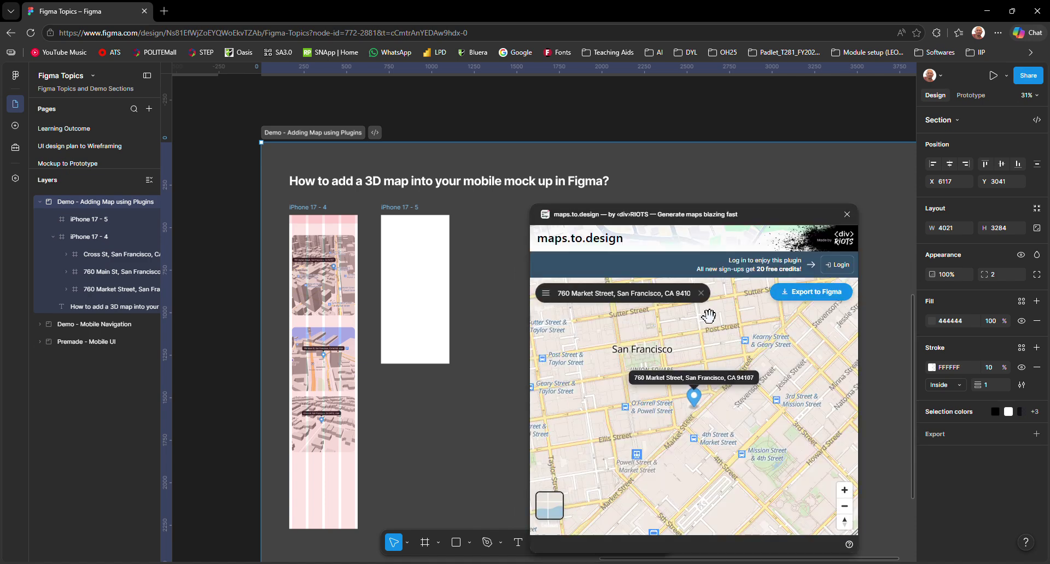
{"action": "left_click_drag", "start_coordinate": [669, 208], "coordinate": [675, 184]}
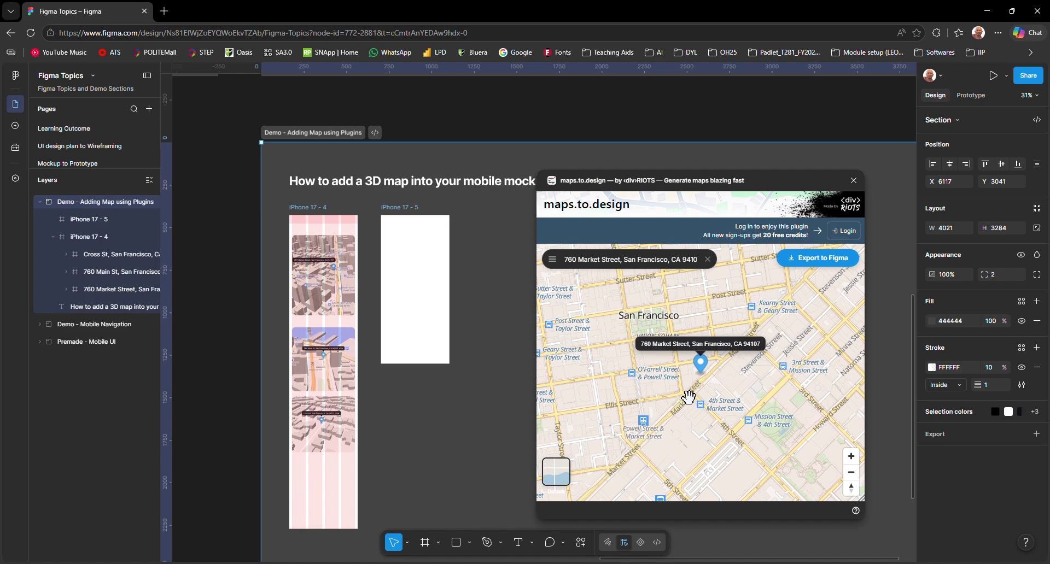
Step: Tilt the San Francisco map into perspective, try the Light and Dark styles, and set the map style to 3D
{"action": "left_click_drag", "start_coordinate": [683, 394], "coordinate": [678, 298]}
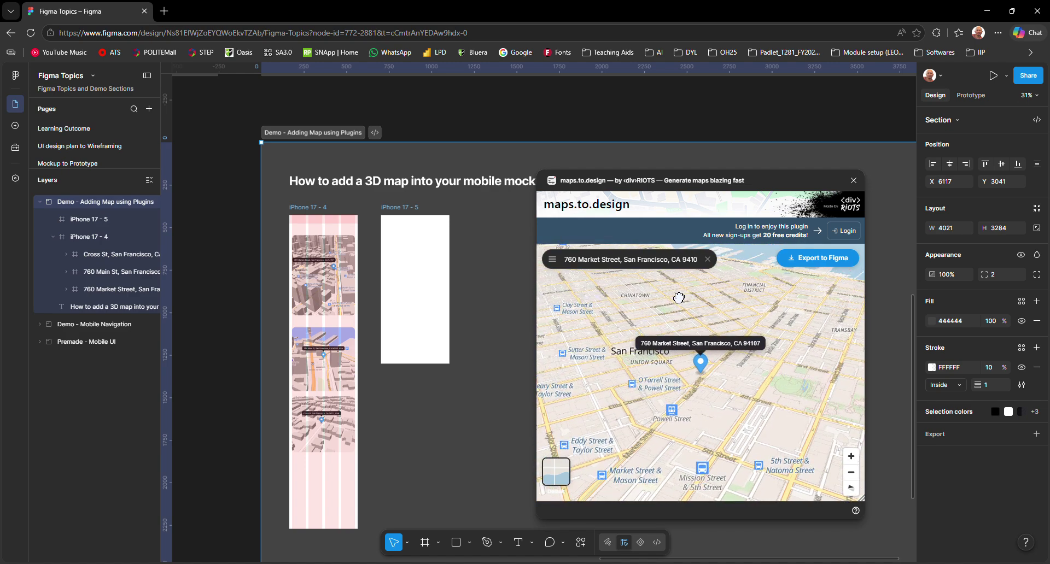
{"action": "mouse_move", "coordinate": [561, 484]}
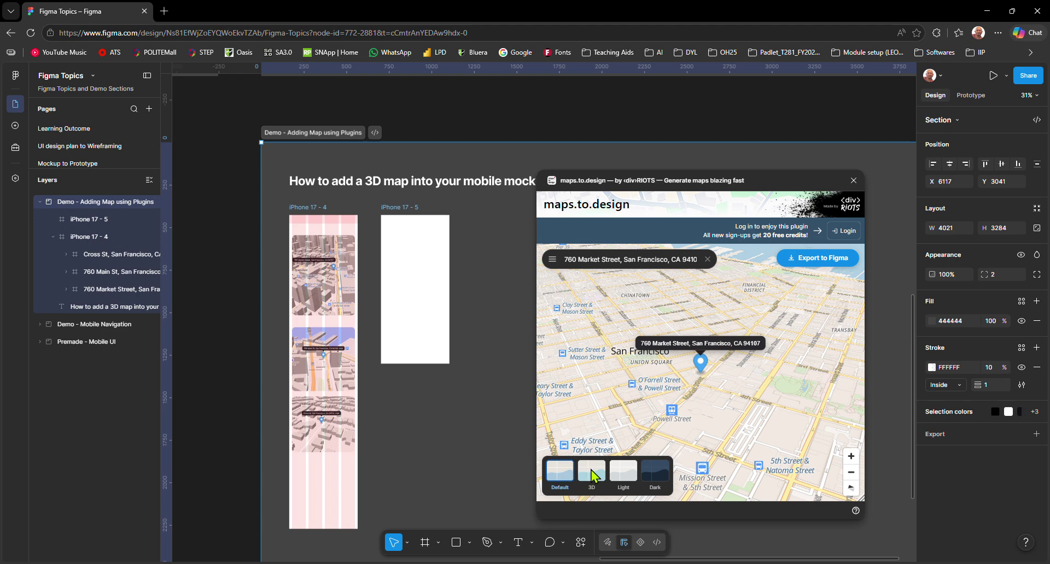
{"action": "left_click", "coordinate": [591, 472]}
{"action": "left_click", "coordinate": [622, 474]}
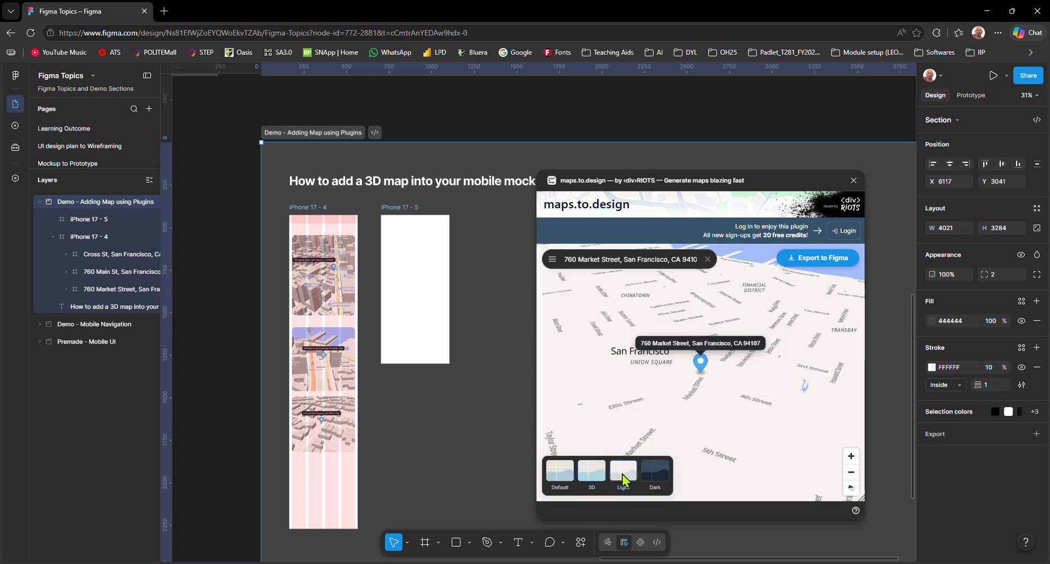
{"action": "left_click", "coordinate": [654, 478]}
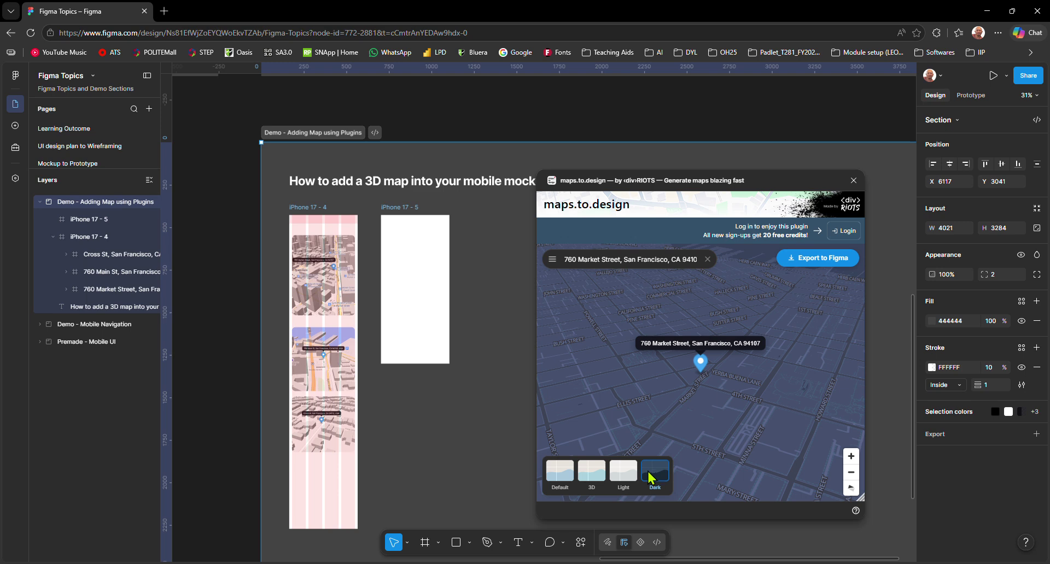
{"action": "left_click", "coordinate": [588, 473]}
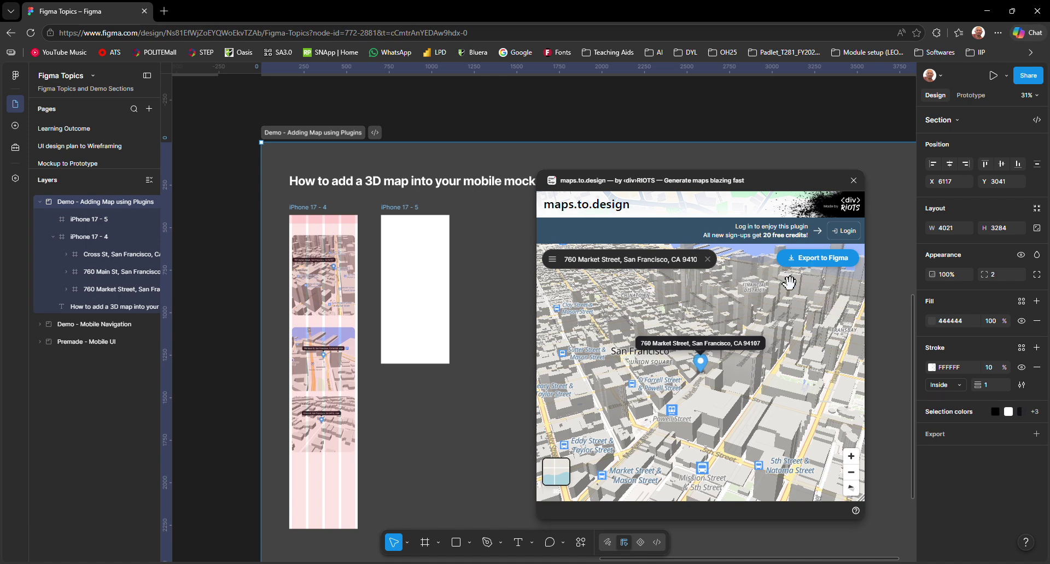
Step: Zoom and rotate the 3D map so Market Street runs vertically beside the location marker, and export it to Figma
{"action": "scroll", "coordinate": [702, 378], "scroll_direction": "up", "scroll_amount": 5}
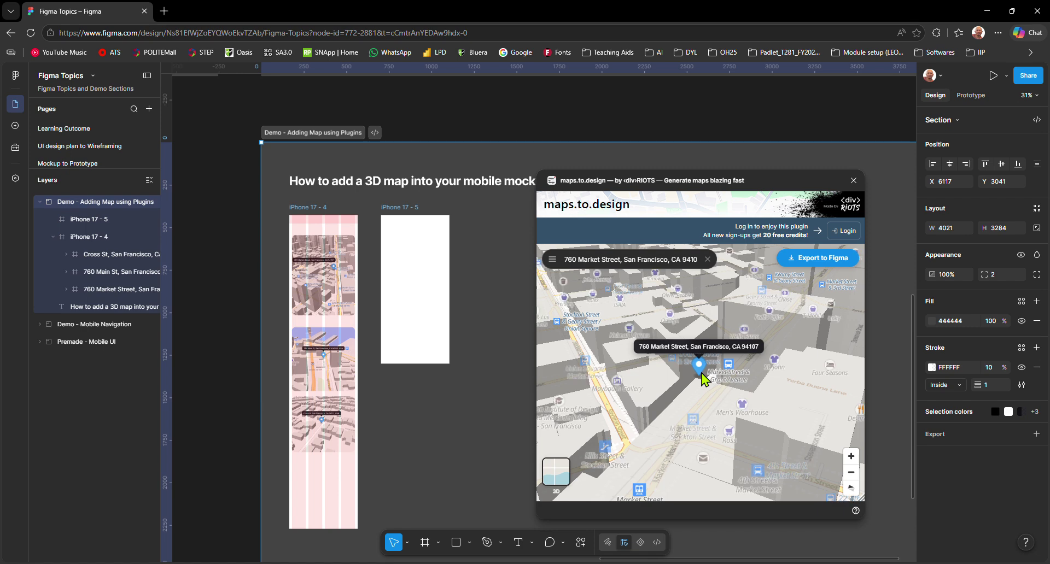
{"action": "left_click", "coordinate": [851, 473]}
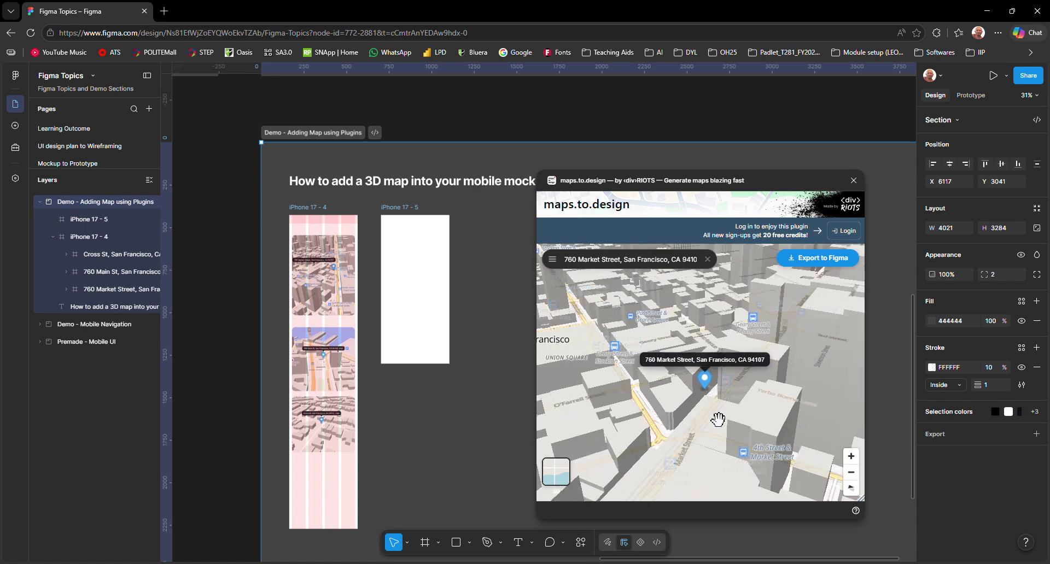
{"action": "mouse_move", "coordinate": [626, 388]}
{"action": "left_mouse_down"}
{"action": "mouse_move", "coordinate": [769, 363]}
{"action": "mouse_move", "coordinate": [698, 371]}
{"action": "mouse_move", "coordinate": [630, 402]}
{"action": "mouse_move", "coordinate": [638, 376]}
{"action": "left_mouse_up"}
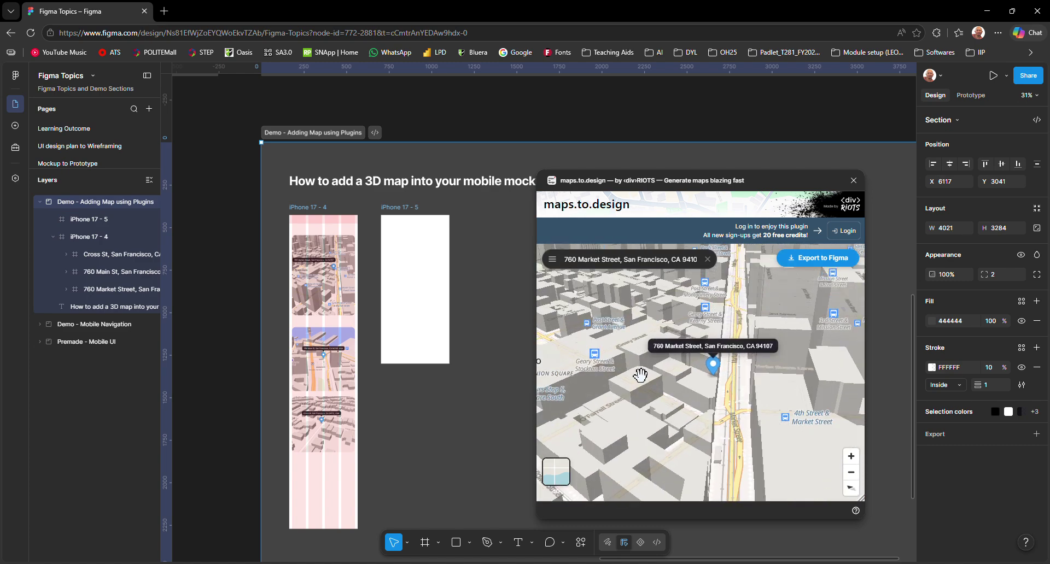
{"action": "left_click_drag", "start_coordinate": [760, 389], "coordinate": [747, 403]}
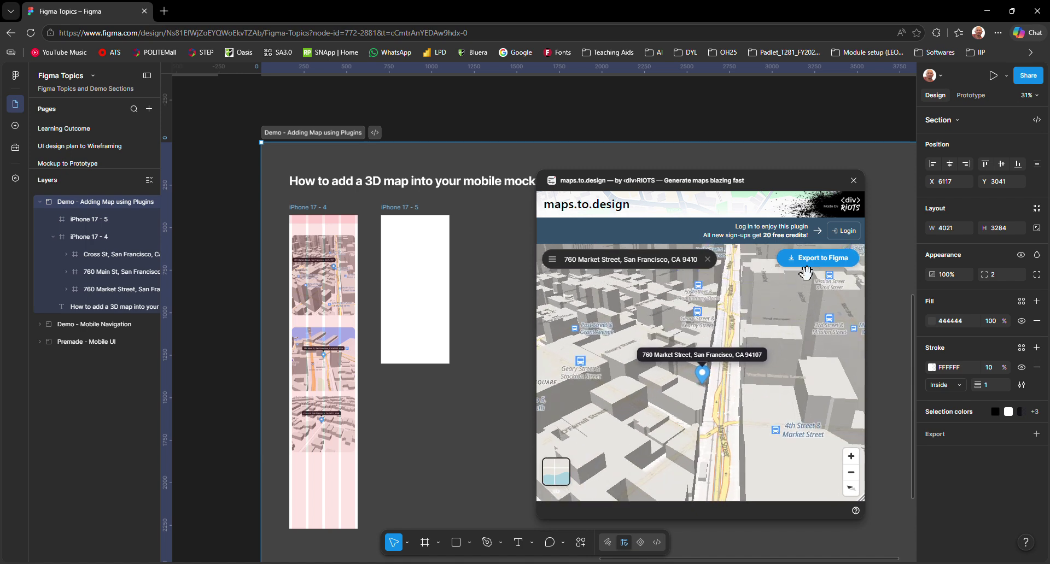
{"action": "left_click", "coordinate": [823, 258]}
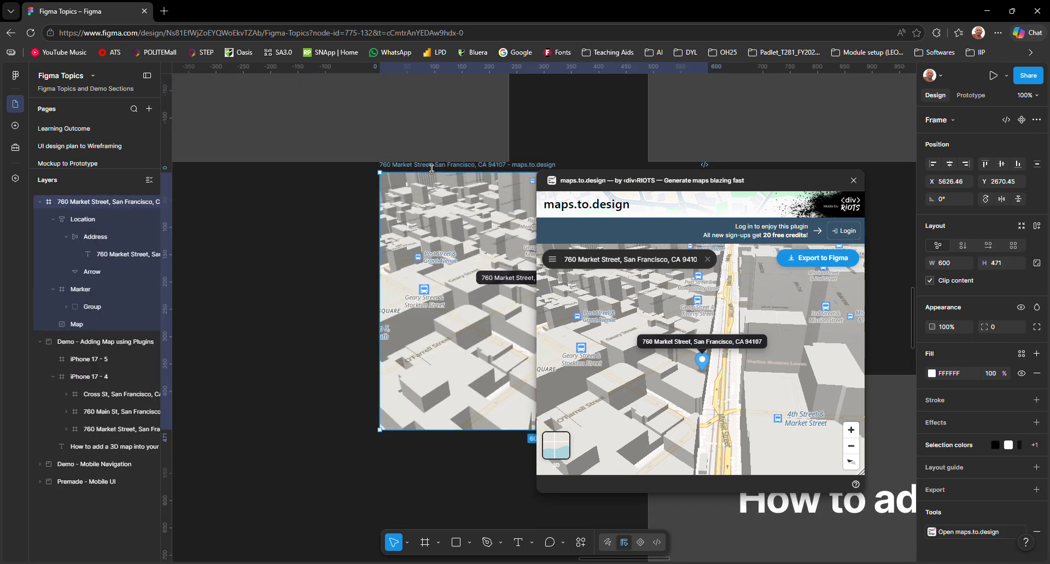
Step: Narrow the exported map to about 237 px wide and place it inside the iPhone 17 - 5 frame at about X 60, Y 106
{"action": "scroll", "coordinate": [458, 317], "scroll_direction": "down", "scroll_amount": 3}
{"action": "scroll", "coordinate": [457, 322], "scroll_direction": "down", "scroll_amount": 1}
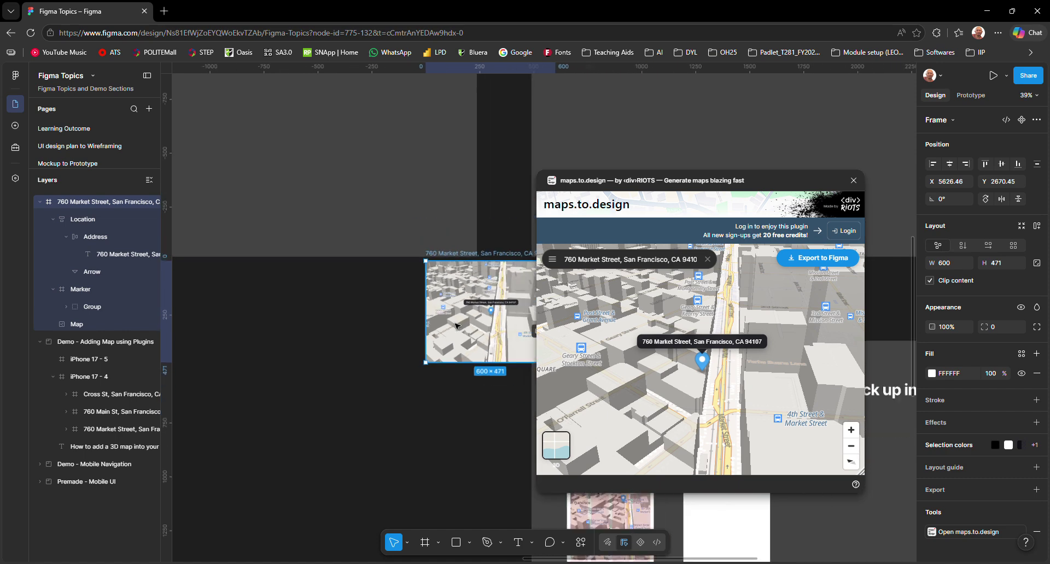
{"action": "scroll", "coordinate": [458, 424], "scroll_direction": "down", "scroll_amount": 2}
{"action": "left_click_drag", "start_coordinate": [330, 380], "coordinate": [210, 315]}
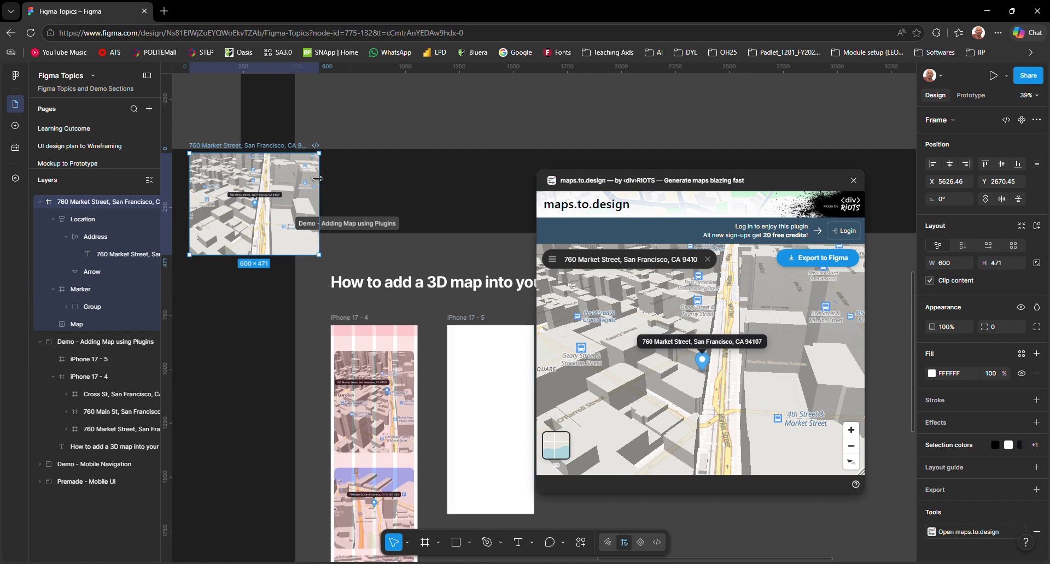
{"action": "left_click_drag", "start_coordinate": [321, 177], "coordinate": [509, 356]}
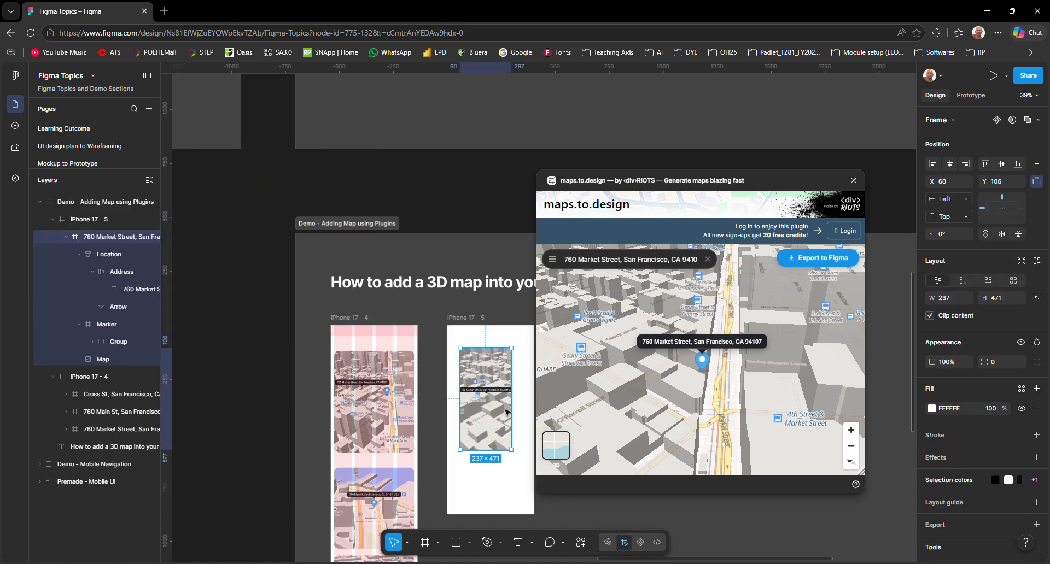
Step: Apply the Mobile 402 layout guide style to the iPhone 17 - 5 frame
{"action": "left_click_drag", "start_coordinate": [470, 470], "coordinate": [369, 366]}
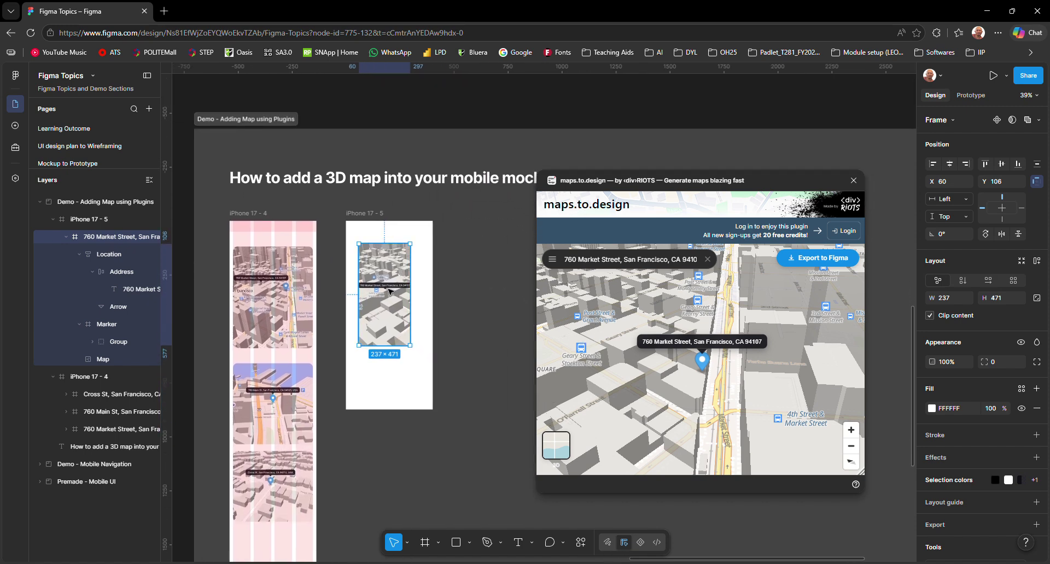
{"action": "left_click", "coordinate": [374, 225]}
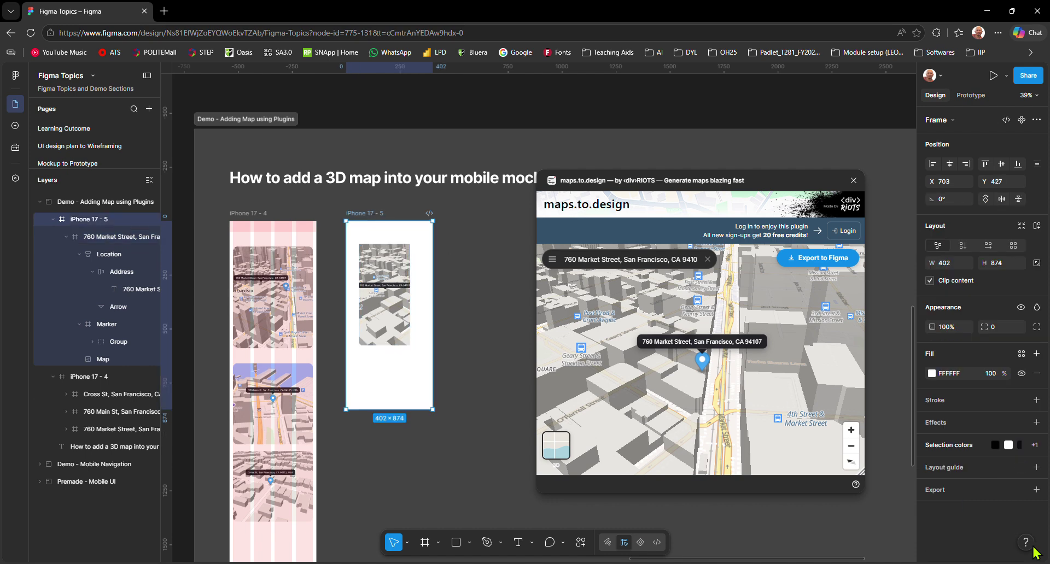
{"action": "left_click", "coordinate": [1019, 469]}
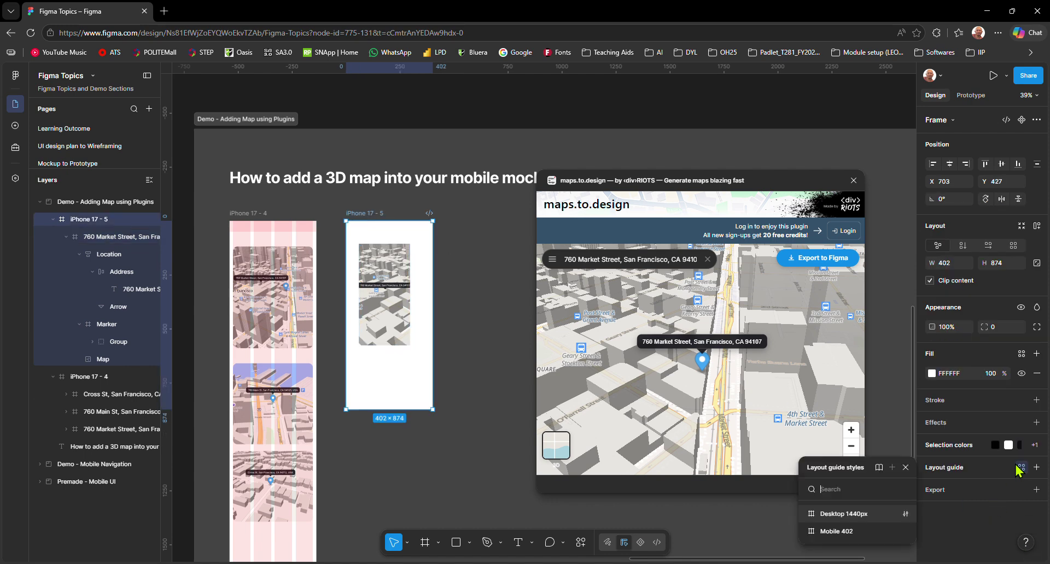
{"action": "left_click", "coordinate": [866, 531]}
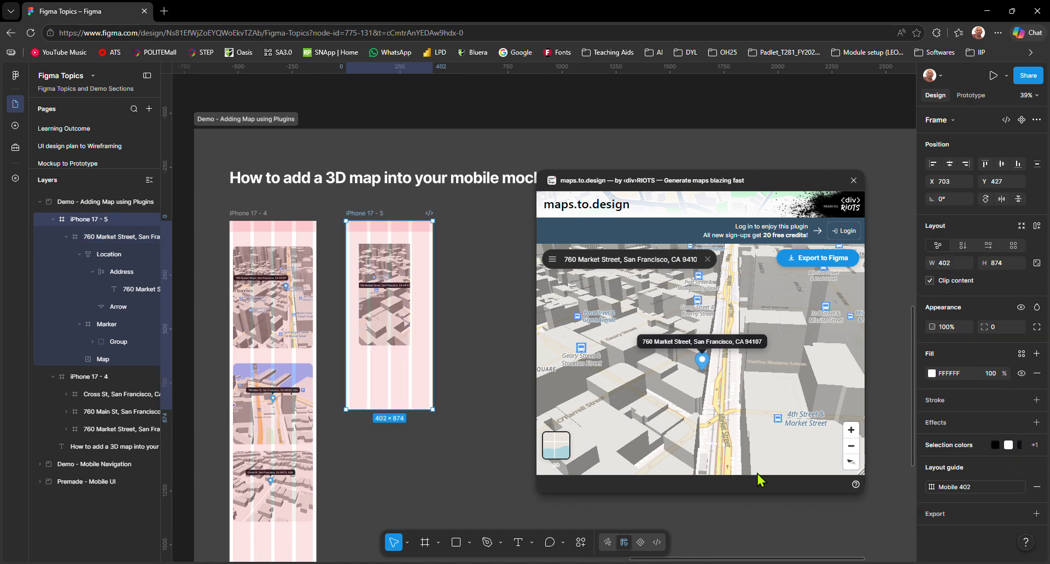
Step: Widen the map to 370 px, starting at X 16, so it fits between the layout guide's side margins
{"action": "left_click", "coordinate": [409, 308]}
{"action": "left_click_drag", "start_coordinate": [411, 304], "coordinate": [429, 301]}
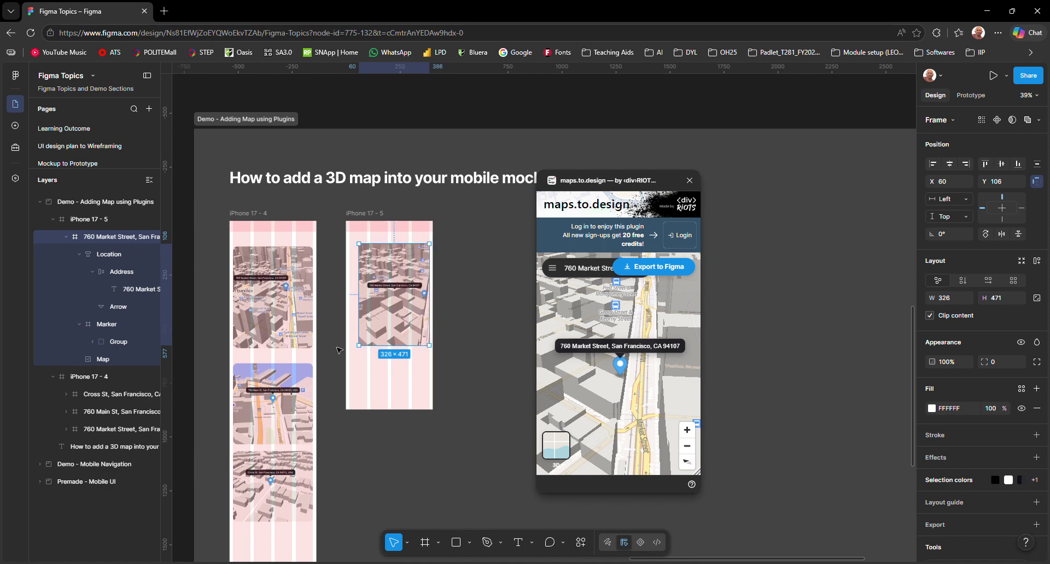
{"action": "scroll", "coordinate": [339, 350], "scroll_direction": "up", "scroll_amount": 5, "text": "ctrl"}
{"action": "left_click_drag", "start_coordinate": [375, 243], "coordinate": [356, 237]}
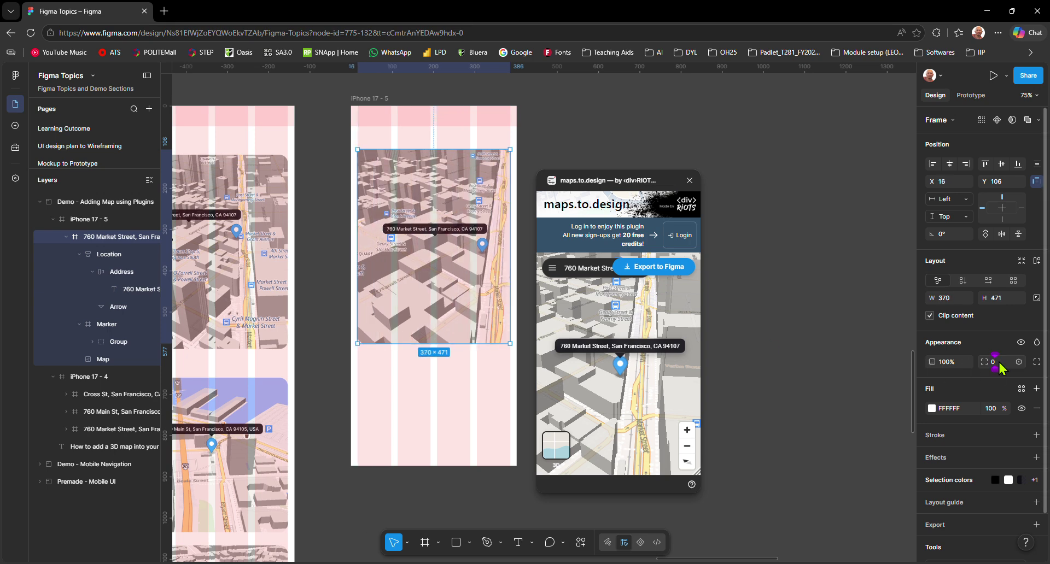
Step: Set the map's corner radius to 20 and hide the layout guides
{"action": "type", "text": "20"}
{"action": "key", "text": "Return"}
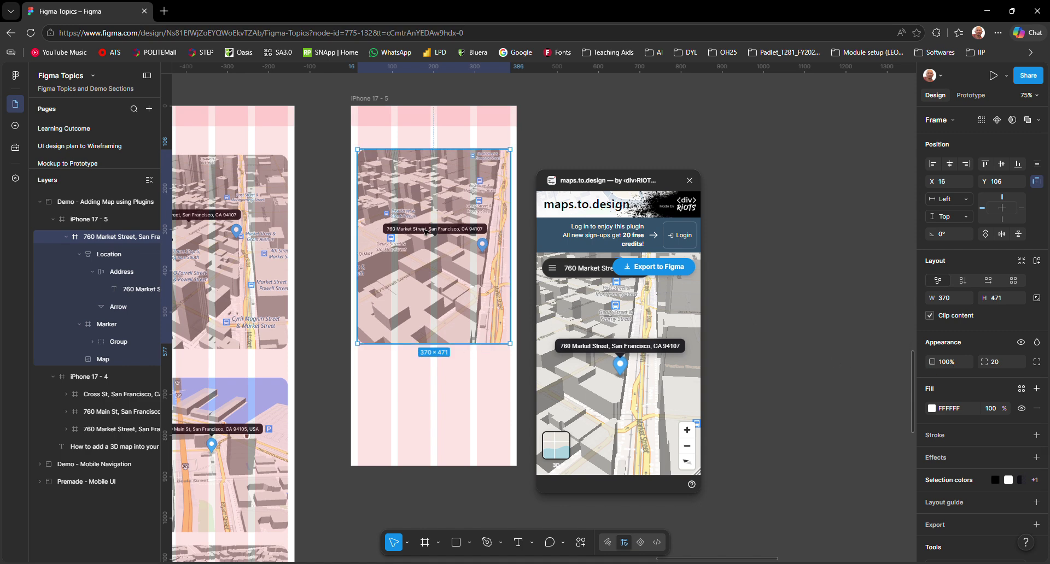
{"action": "key", "text": "Escape"}
{"action": "left_click", "coordinate": [476, 208]}
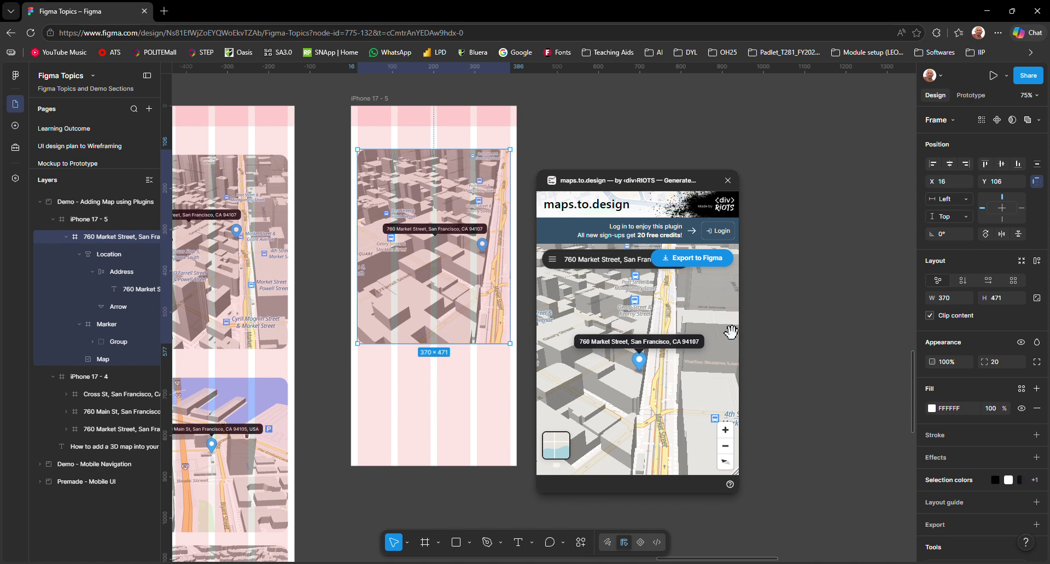
{"action": "key", "text": "ctrl+shift+4"}
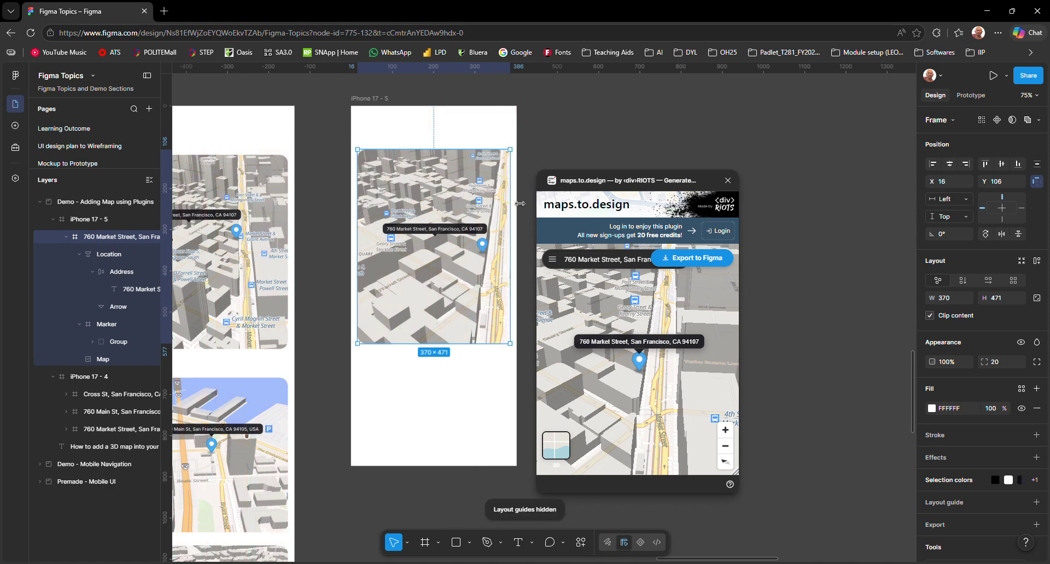
Step: Move the maps.to.design window away from the phone frame and export the recentred map into the selected map frame
{"action": "left_click", "coordinate": [554, 153]}
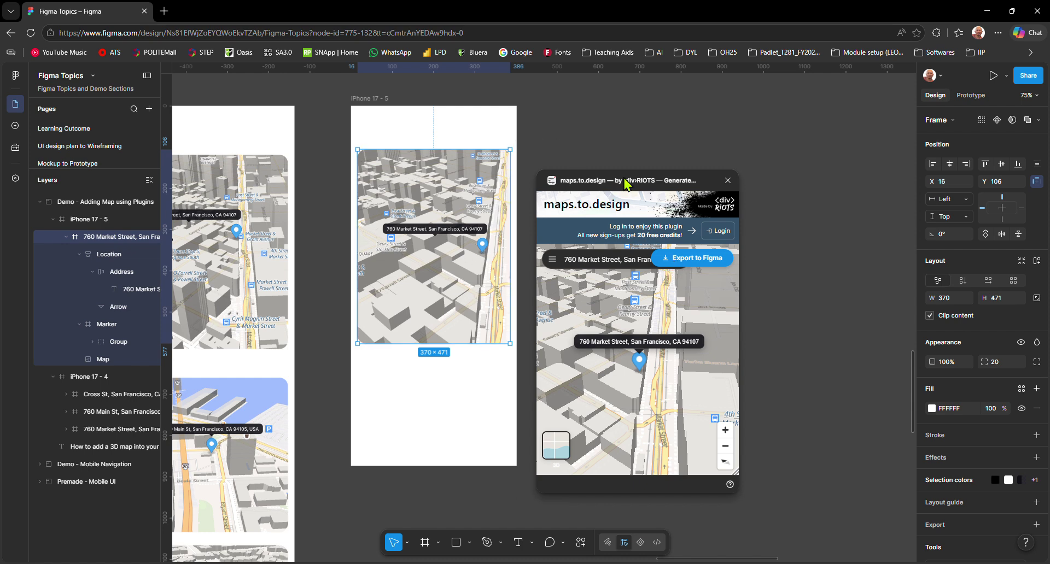
{"action": "left_click_drag", "start_coordinate": [621, 185], "coordinate": [699, 145]}
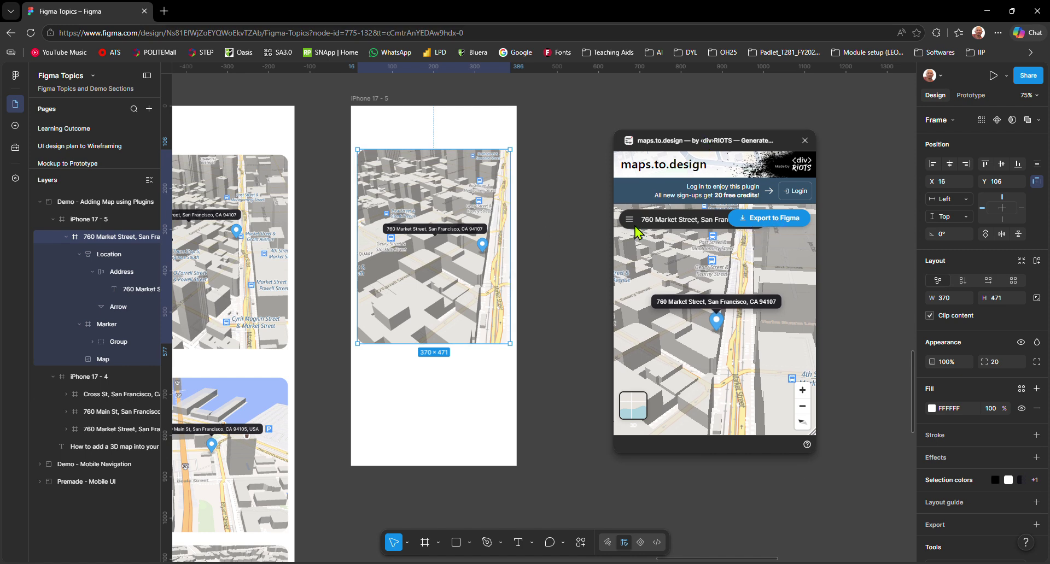
{"action": "left_click", "coordinate": [797, 228]}
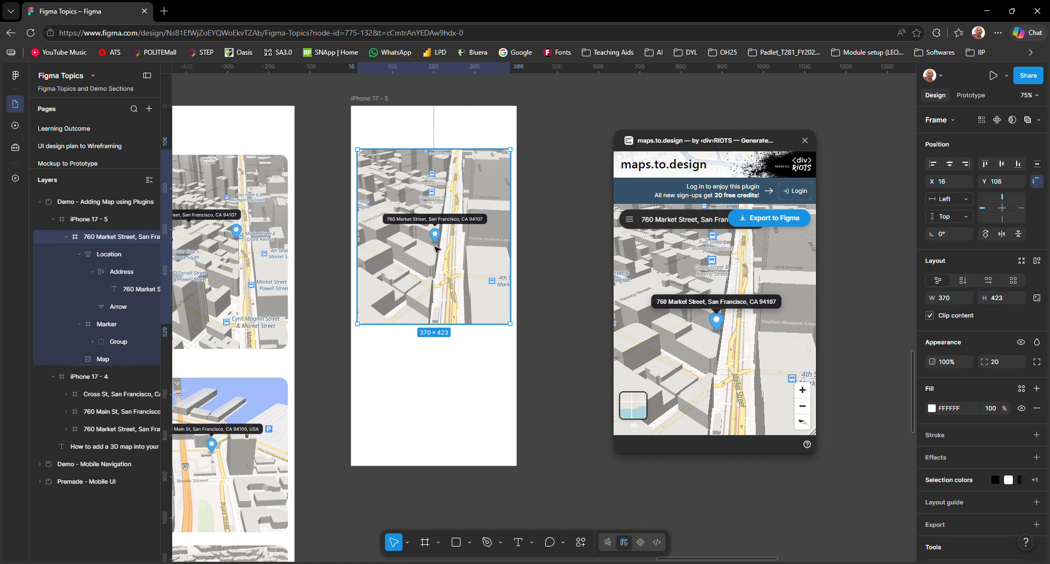
Step: Extend the iPhone 17 - 5 frame downward to a height of about 2192 px
{"action": "scroll", "coordinate": [436, 249], "scroll_direction": "down", "scroll_amount": 3}
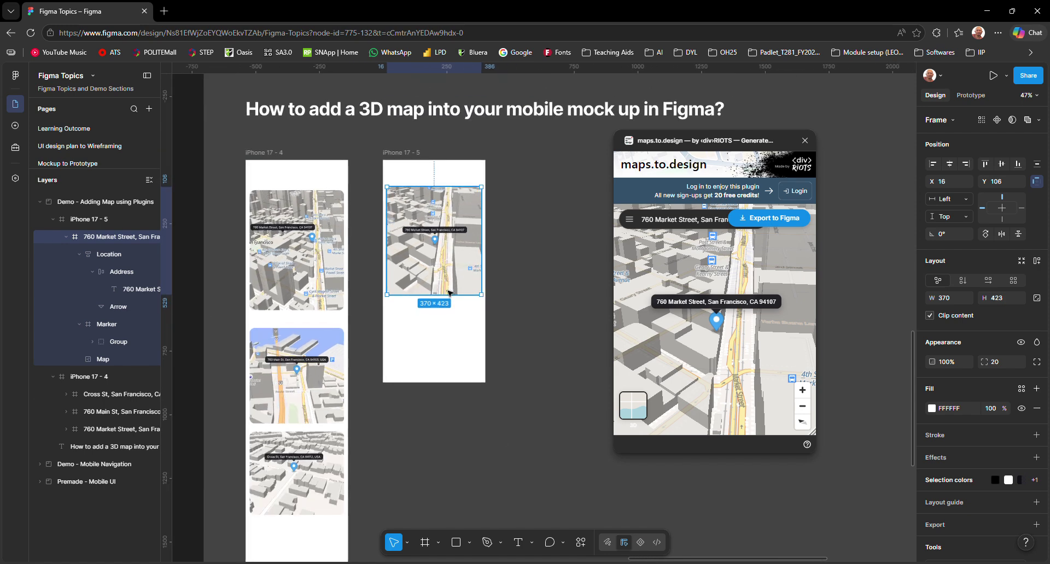
{"action": "left_click_drag", "start_coordinate": [445, 341], "coordinate": [464, 270]}
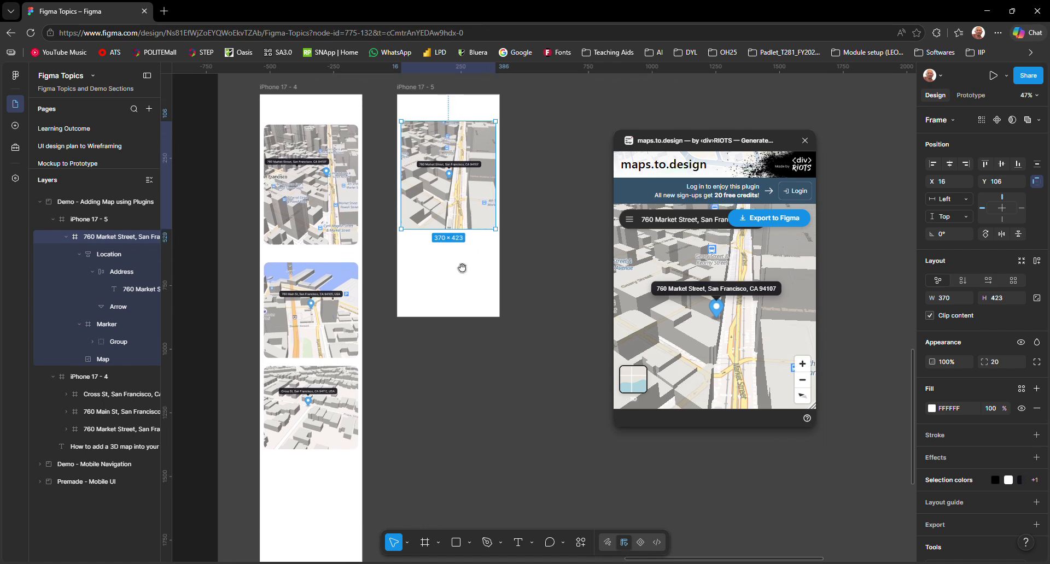
{"action": "left_click", "coordinate": [404, 89]}
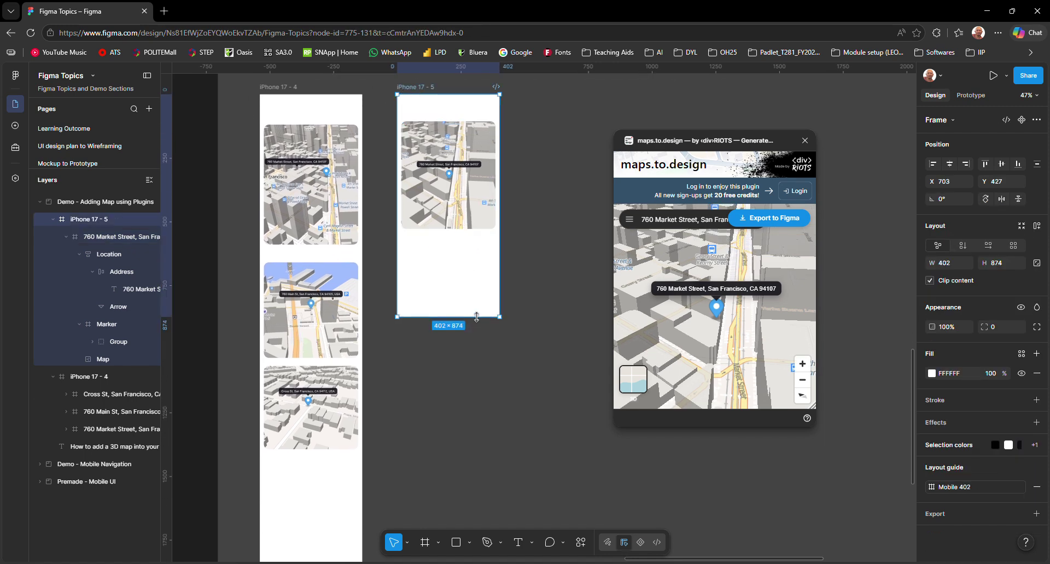
{"action": "left_click_drag", "start_coordinate": [476, 317], "coordinate": [479, 560]}
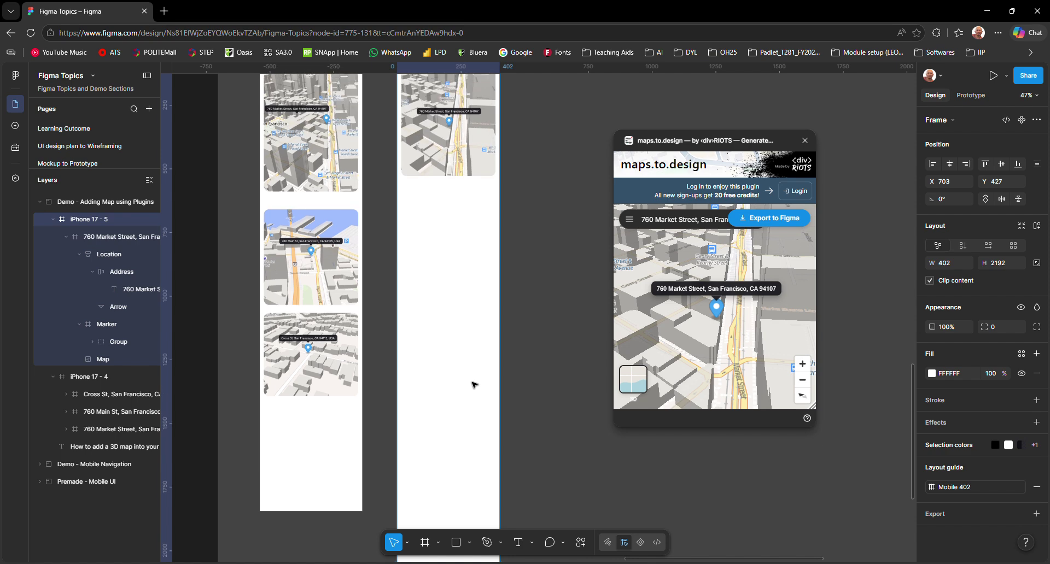
Step: Duplicate the Market Street map directly below the original, at X 16 and about Y 561
{"action": "scroll", "coordinate": [448, 207], "scroll_direction": "up", "scroll_amount": 1}
{"action": "left_click", "coordinate": [456, 209]}
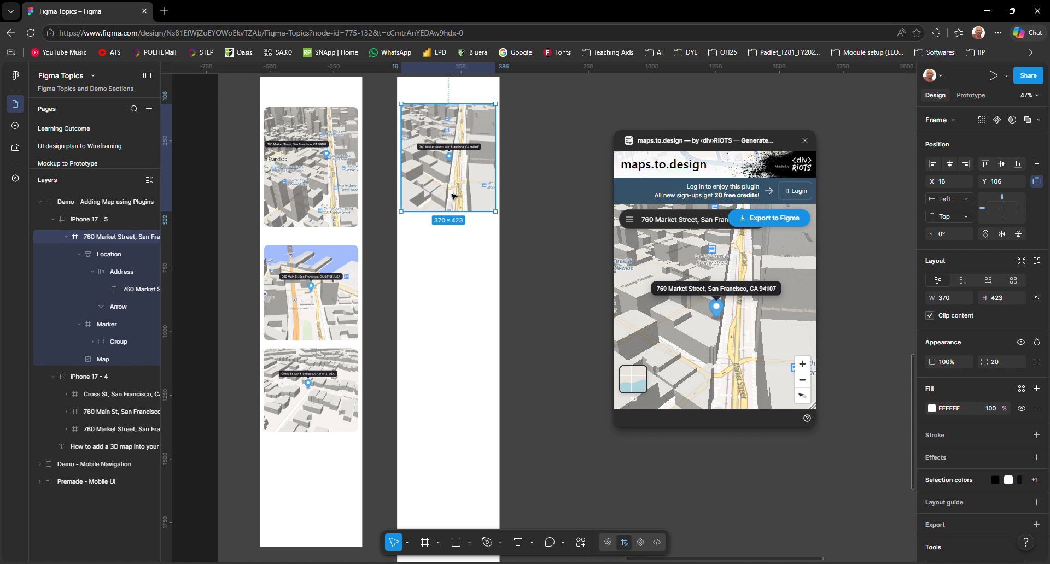
{"action": "scroll", "coordinate": [454, 196], "scroll_direction": "up", "scroll_amount": 5}
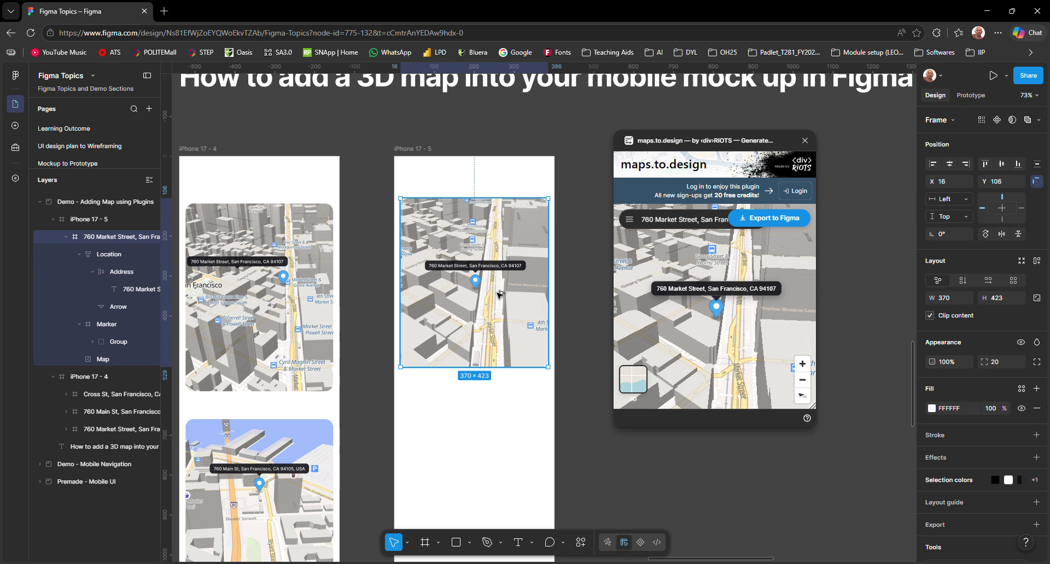
{"action": "left_click_drag", "start_coordinate": [502, 314], "coordinate": [474, 320]}
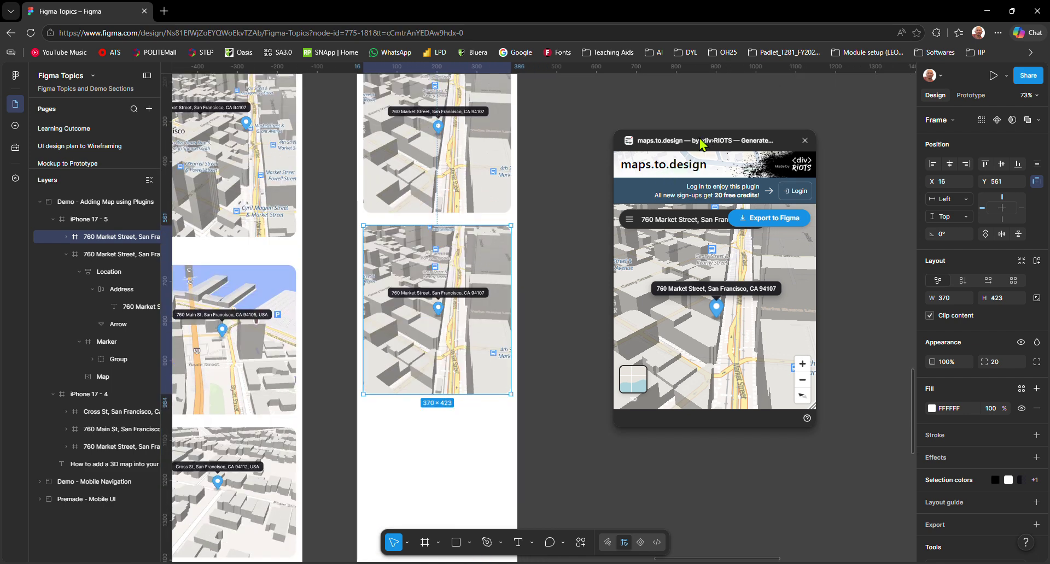
Step: Change the plugin's searched street to Main St, San Francisco, and export that 3D map into the duplicate
{"action": "double_click", "coordinate": [661, 219]}
{"action": "type", "text": "main"}
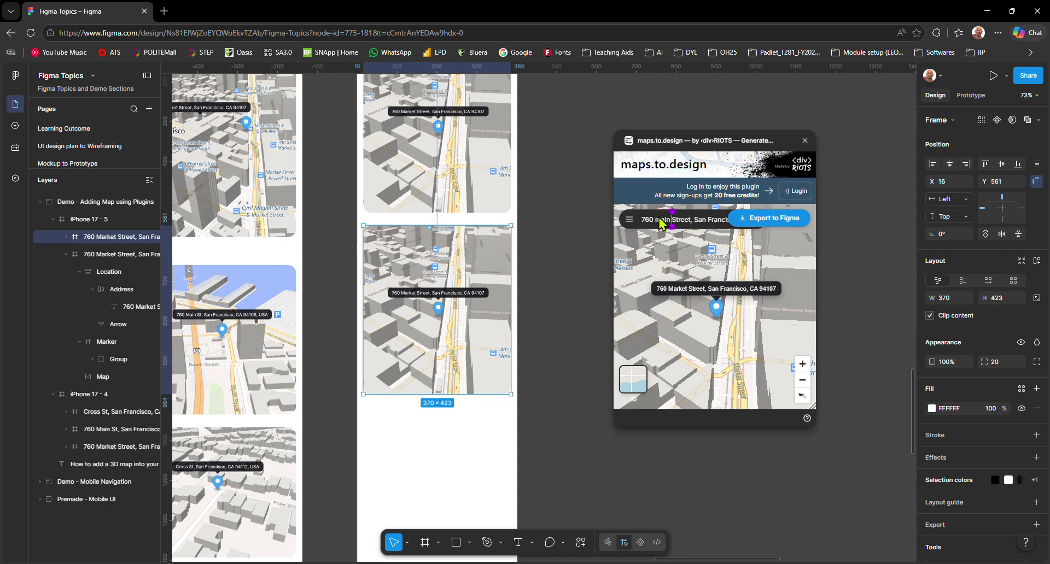
{"action": "left_click", "coordinate": [659, 240]}
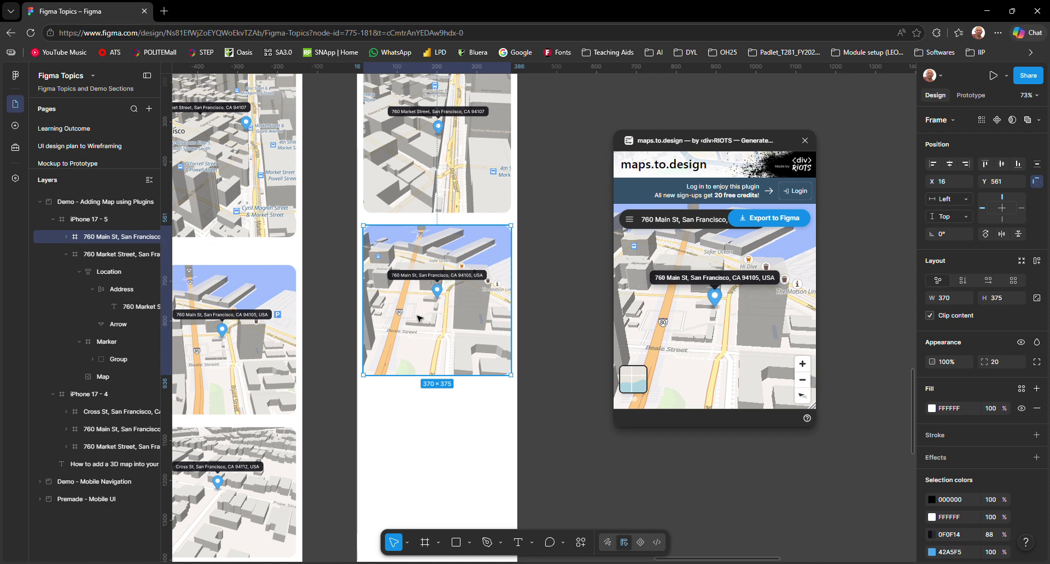
{"action": "left_click_drag", "start_coordinate": [700, 142], "coordinate": [717, 158]}
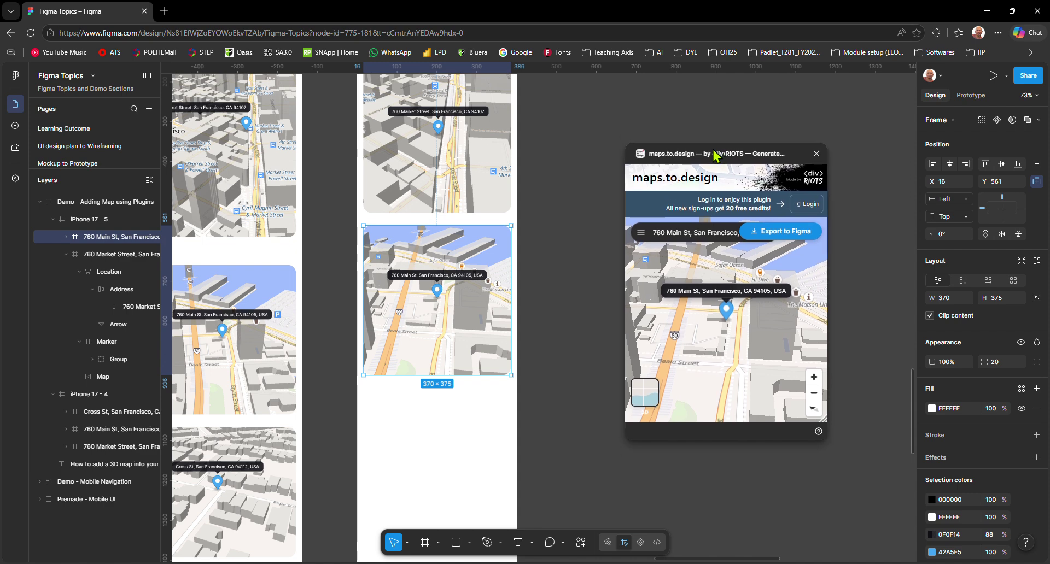
Step: Select the Market Street and Main St maps in turn to compare the location the plugin loads for each
{"action": "left_click", "coordinate": [430, 169]}
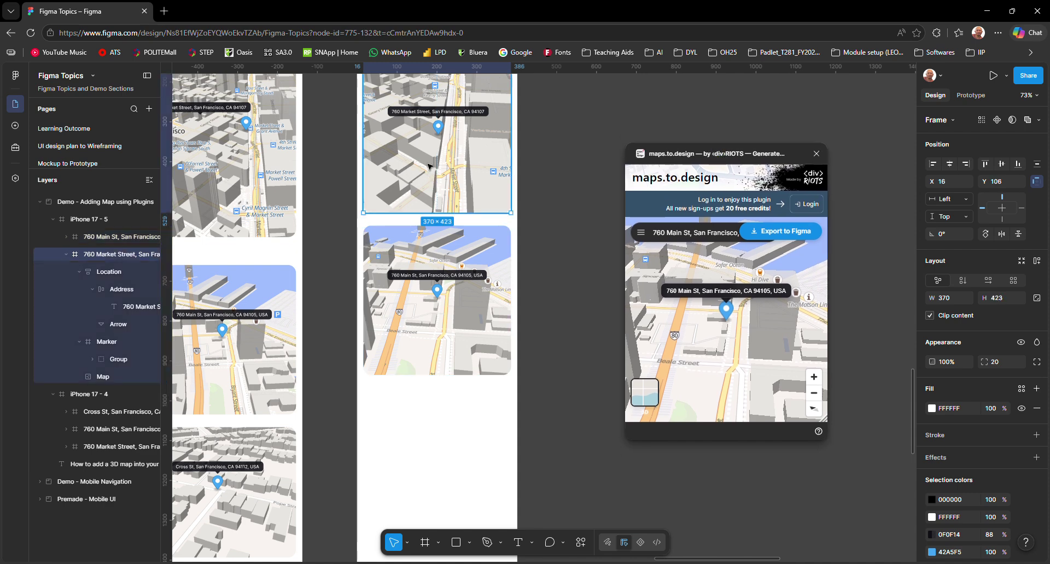
{"action": "left_click", "coordinate": [429, 285]}
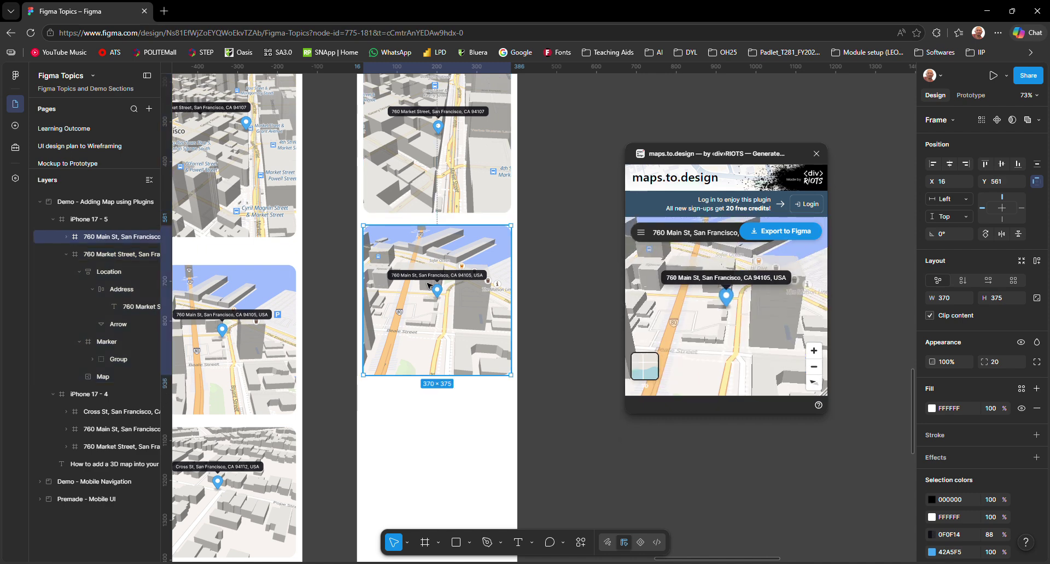
{"action": "left_click", "coordinate": [443, 173]}
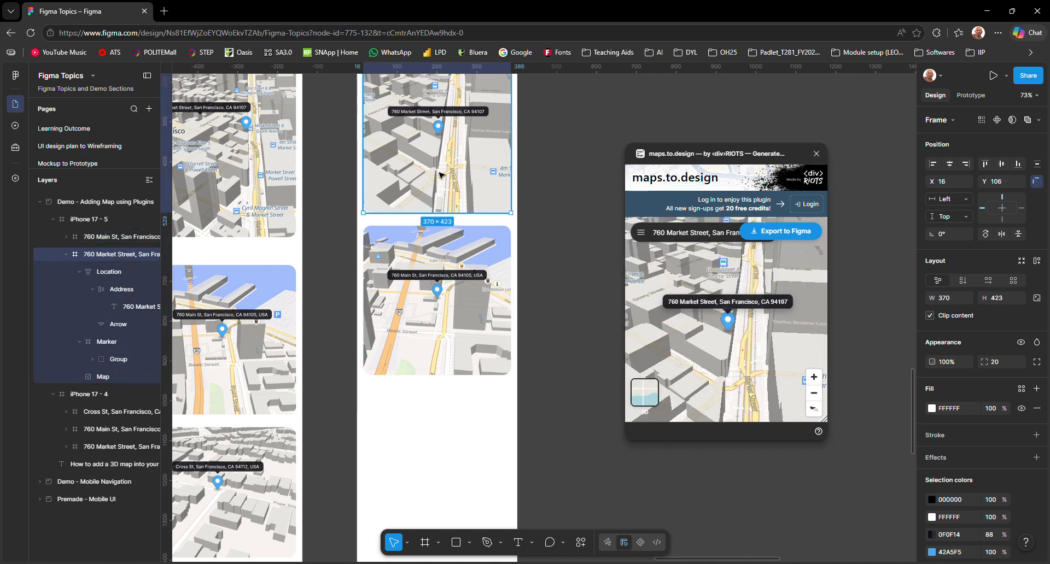
Step: Duplicate the Main St map below itself in the iPhone 17 - 5 frame, at X 16 and about Y 979
{"action": "left_click", "coordinate": [452, 302]}
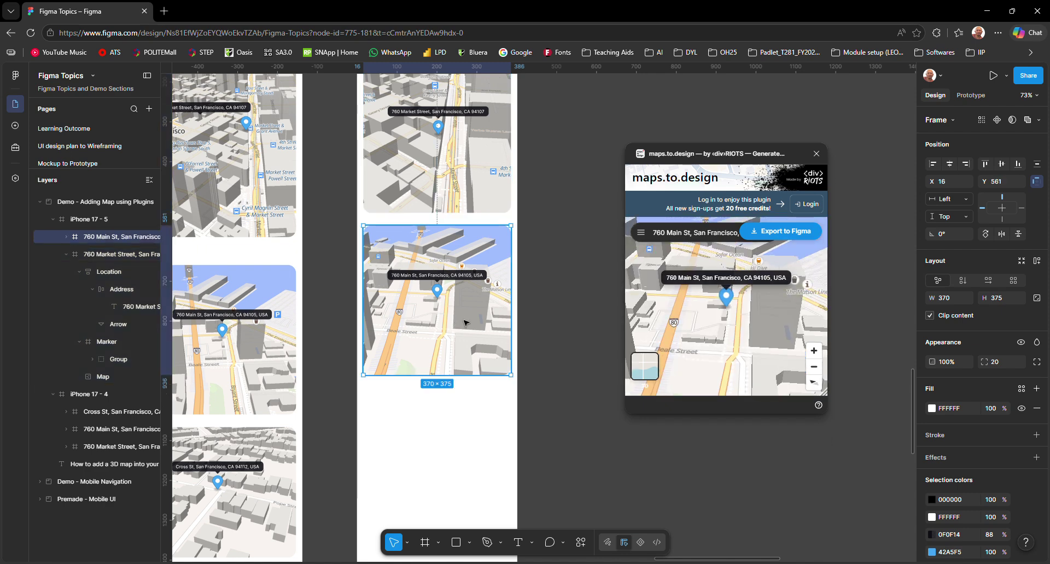
{"action": "scroll", "coordinate": [465, 322], "scroll_direction": "down", "scroll_amount": 2}
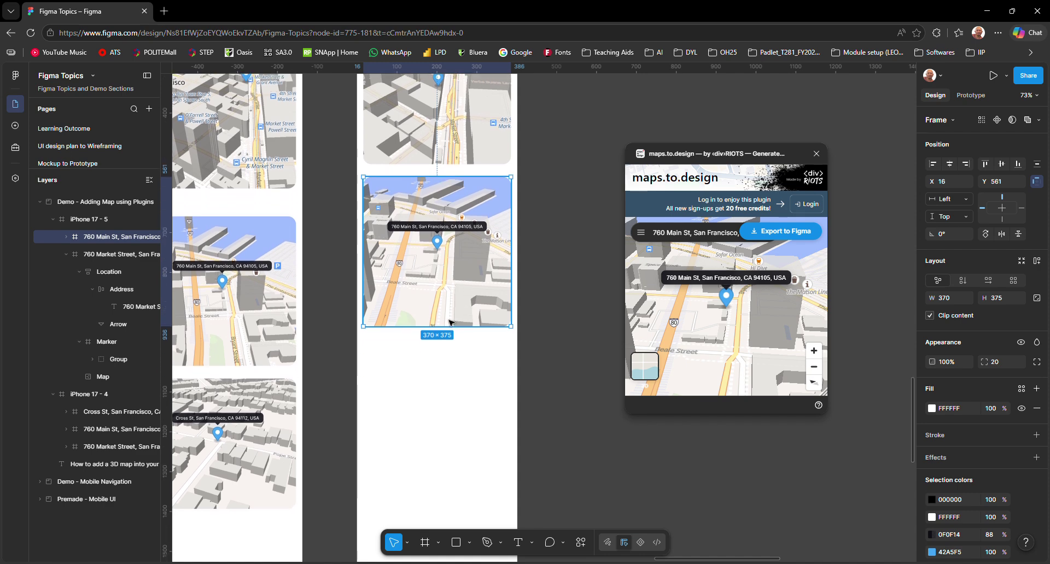
{"action": "left_click_drag", "start_coordinate": [453, 326], "coordinate": [454, 470]}
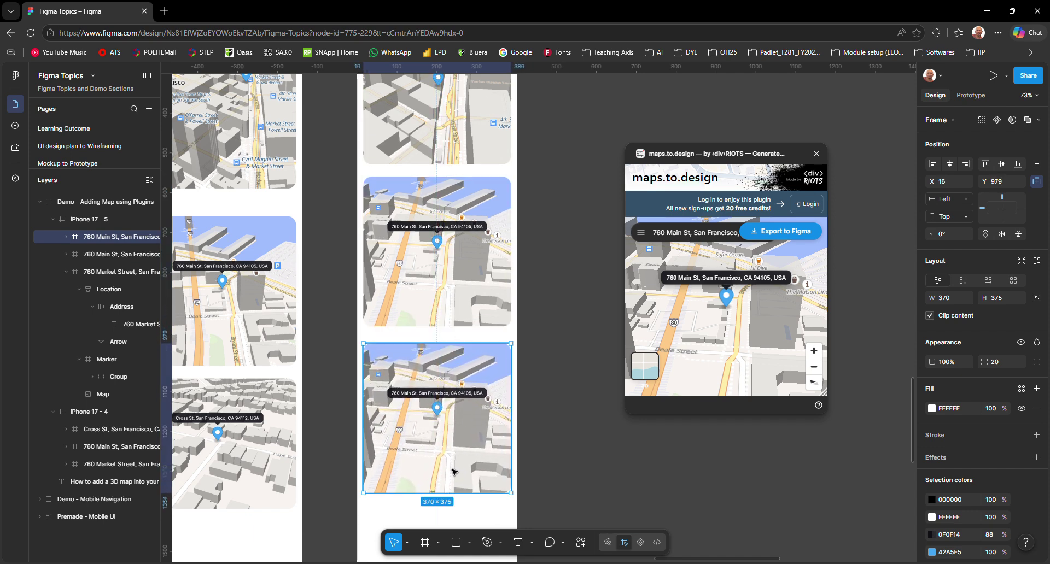
Step: Change the plugin's searched street to Cross St, San Francisco, and export that 3D map into the lowest duplicate
{"action": "left_click", "coordinate": [673, 231]}
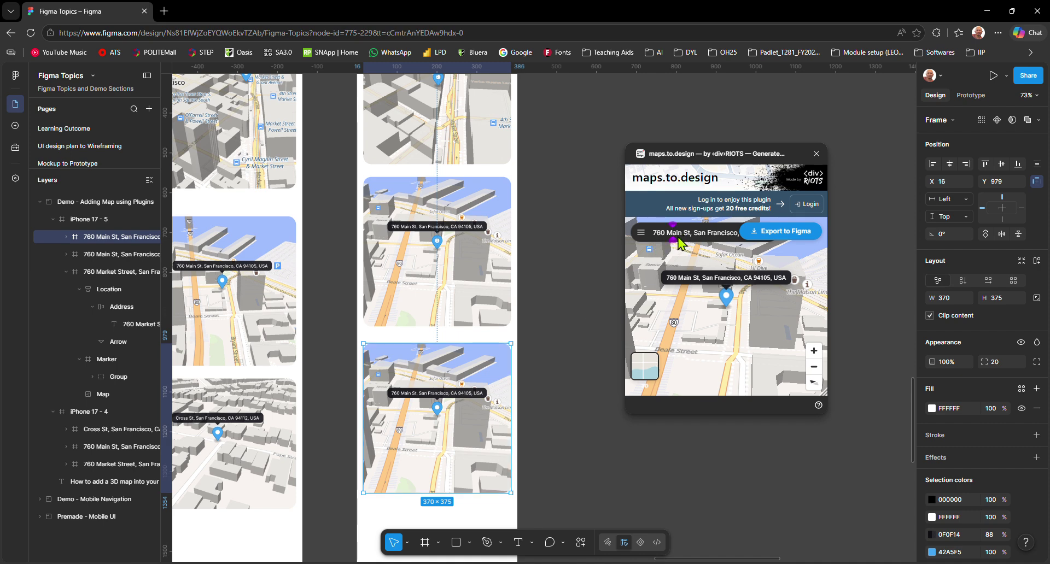
{"action": "double_click", "coordinate": [676, 234]}
{"action": "type", "text": "cross"}
{"action": "left_click", "coordinate": [680, 255]}
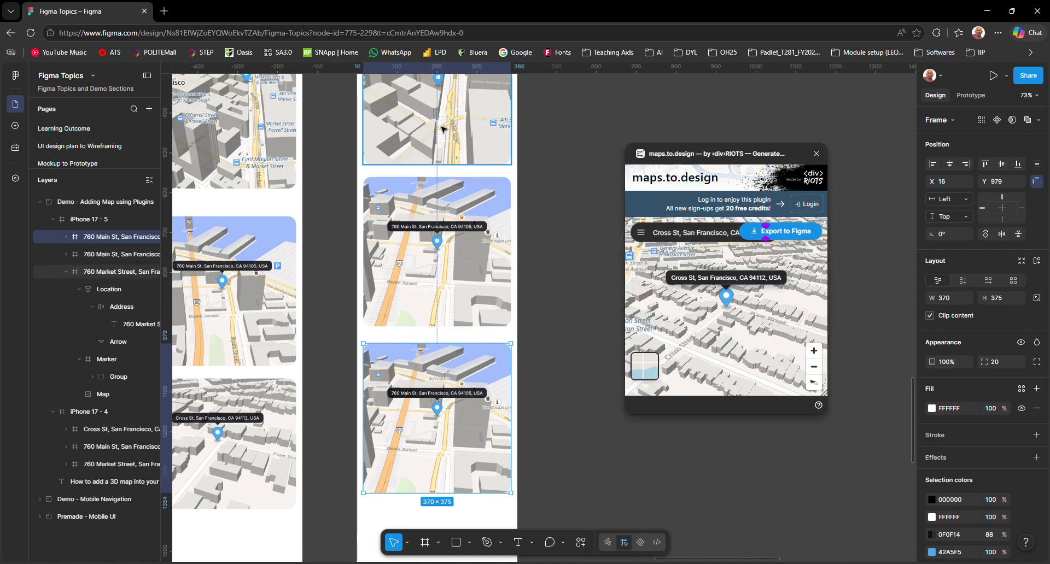
{"action": "scroll", "coordinate": [484, 224], "scroll_direction": "up", "scroll_amount": 1}
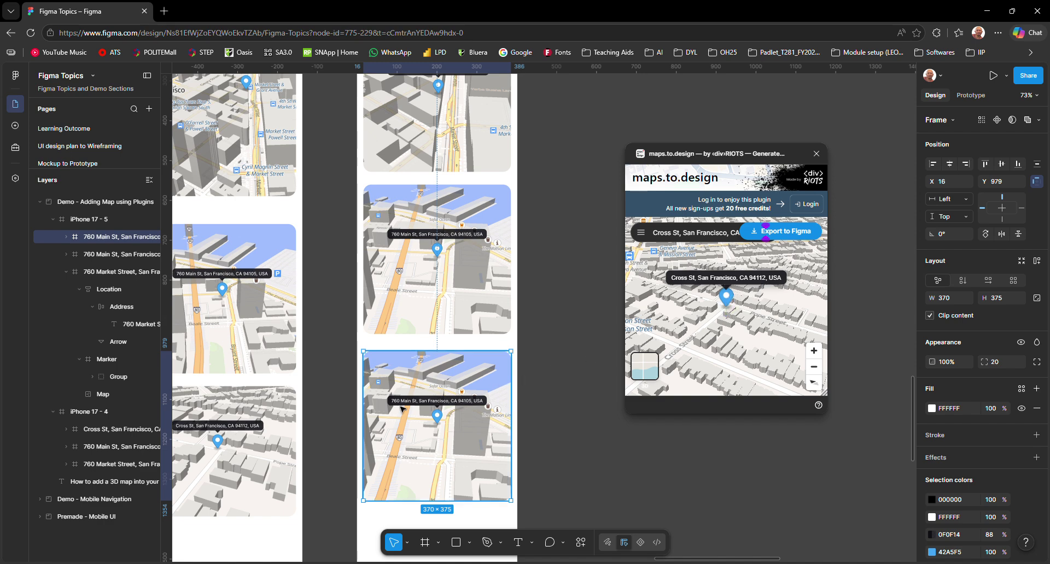
{"action": "left_click", "coordinate": [790, 235]}
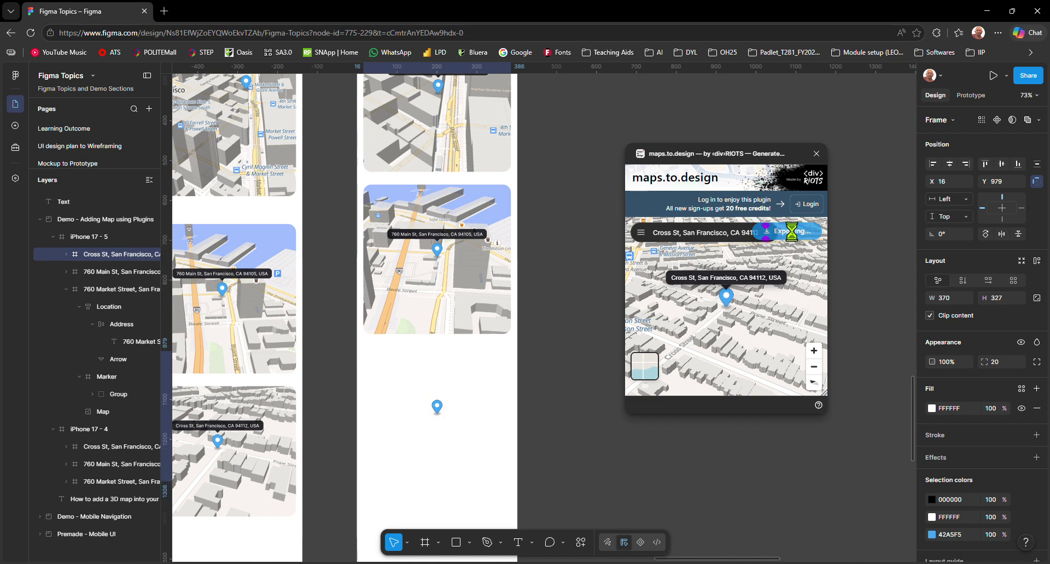
{"action": "left_click", "coordinate": [556, 439]}
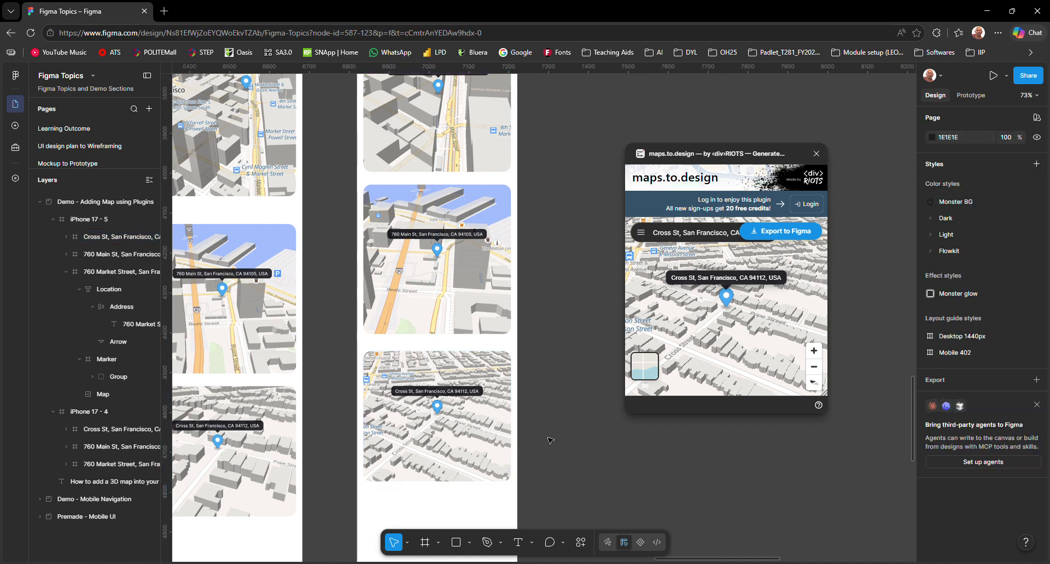
{"action": "scroll", "coordinate": [458, 454], "scroll_direction": "down", "scroll_amount": 3}
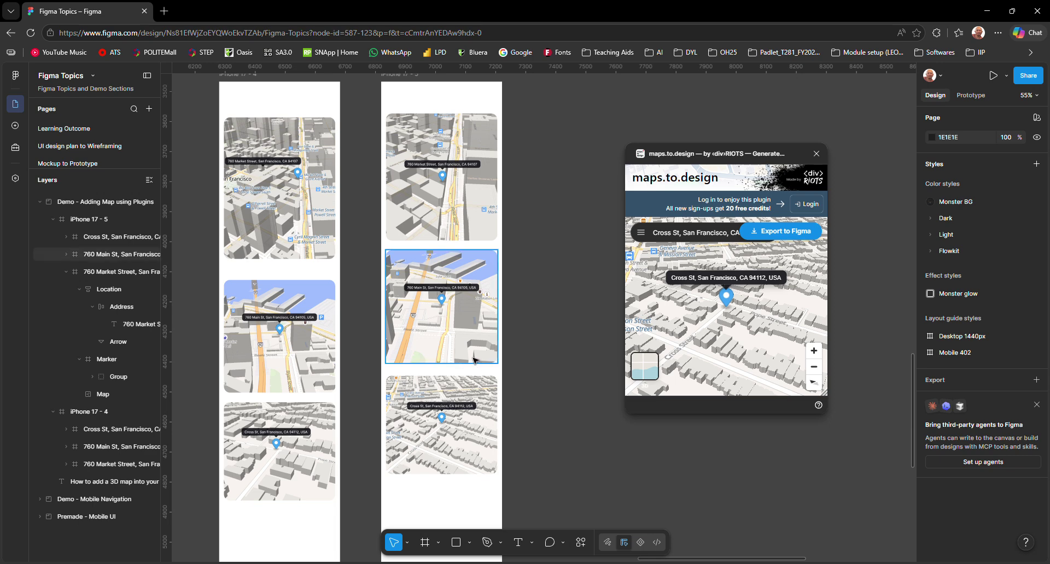
{"action": "scroll", "coordinate": [552, 321], "scroll_direction": "up", "scroll_amount": 2}
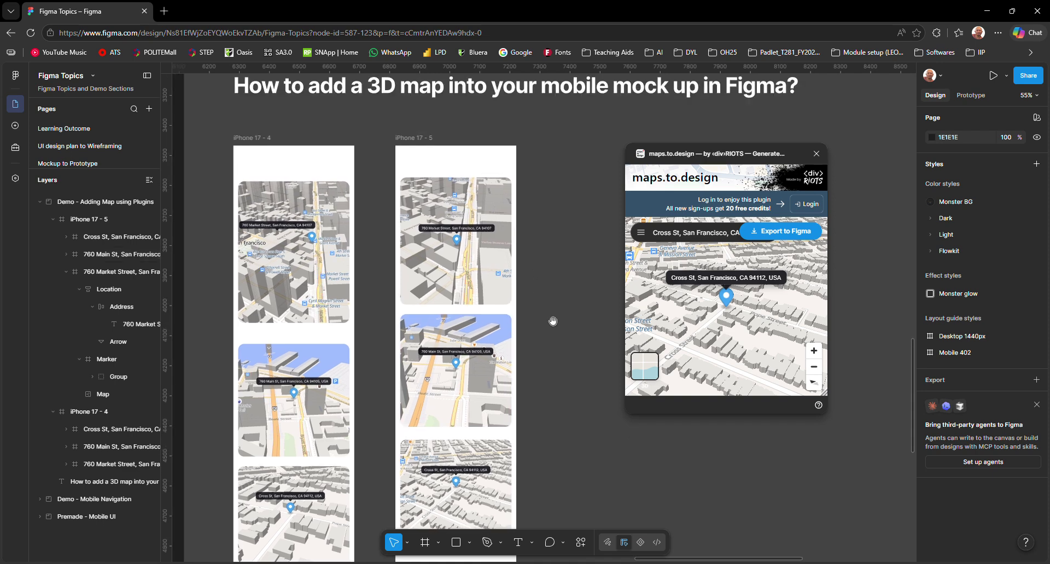
Step: Change the fill of the iPhone 17 - 5 frame to the grey 838383
{"action": "left_click", "coordinate": [407, 142]}
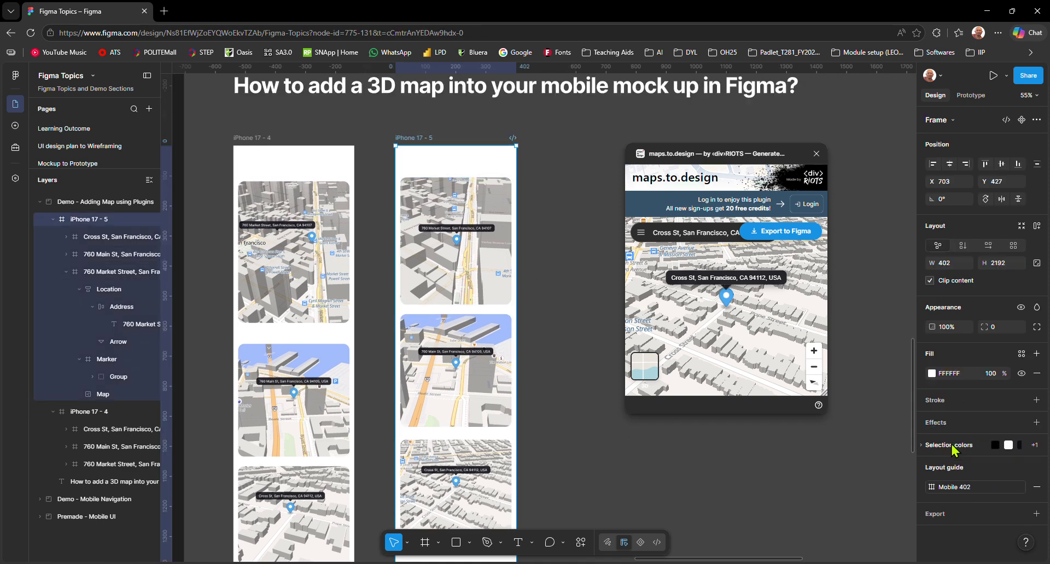
{"action": "left_click", "coordinate": [931, 374]}
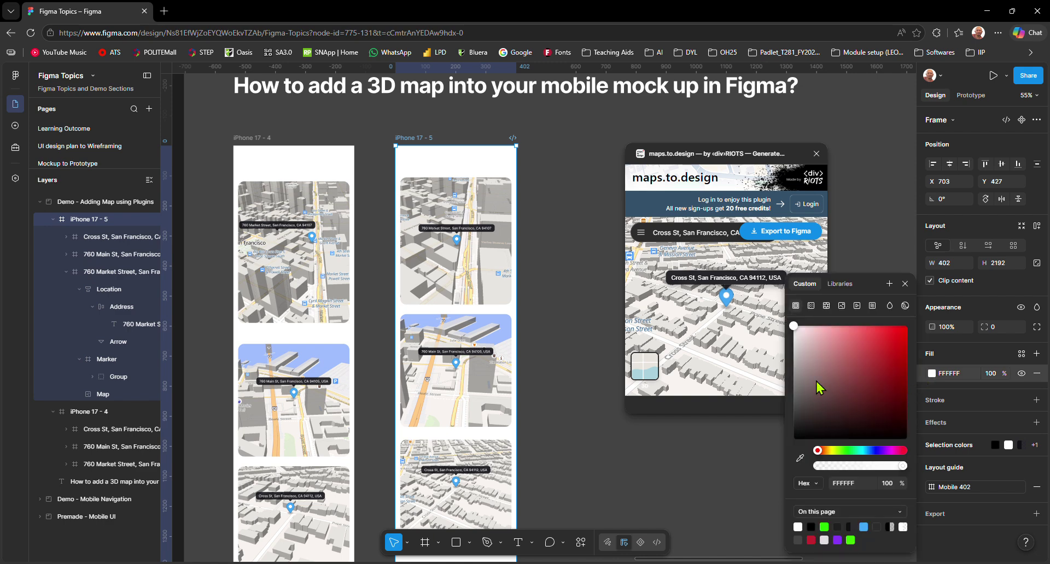
{"action": "left_click_drag", "start_coordinate": [816, 383], "coordinate": [765, 382]}
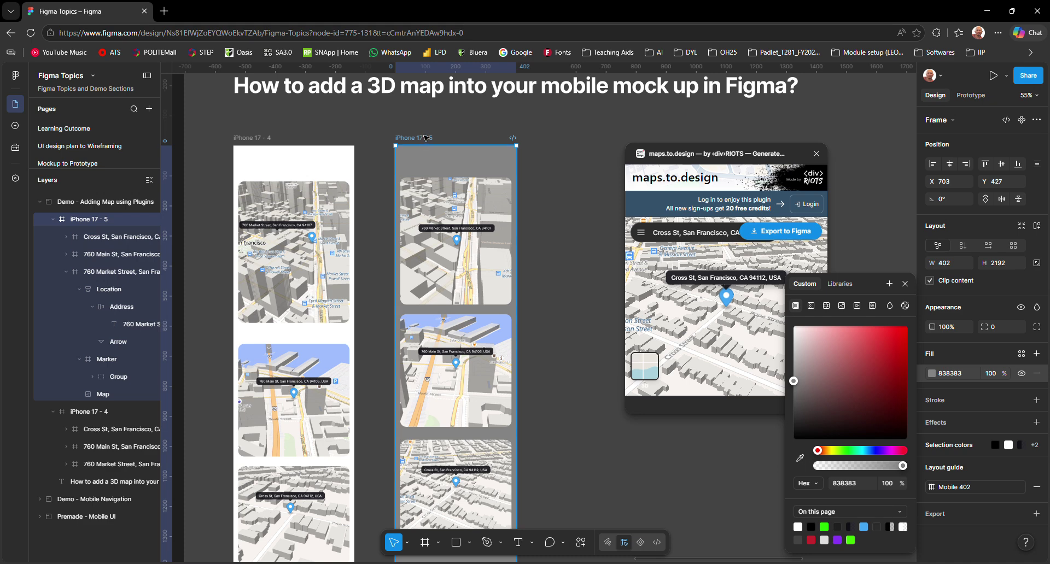
Step: Preview the iPhone 17 - 5 frame inline and look through all three maps down to the Cross St one and back
{"action": "key", "text": "shift+space"}
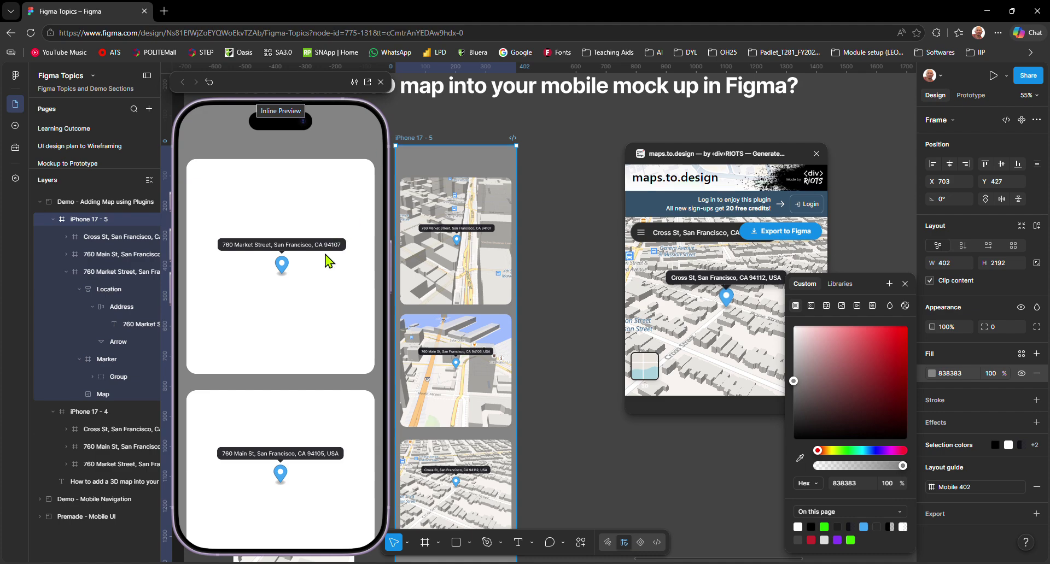
{"action": "scroll", "coordinate": [310, 268], "scroll_direction": "down", "scroll_amount": 3}
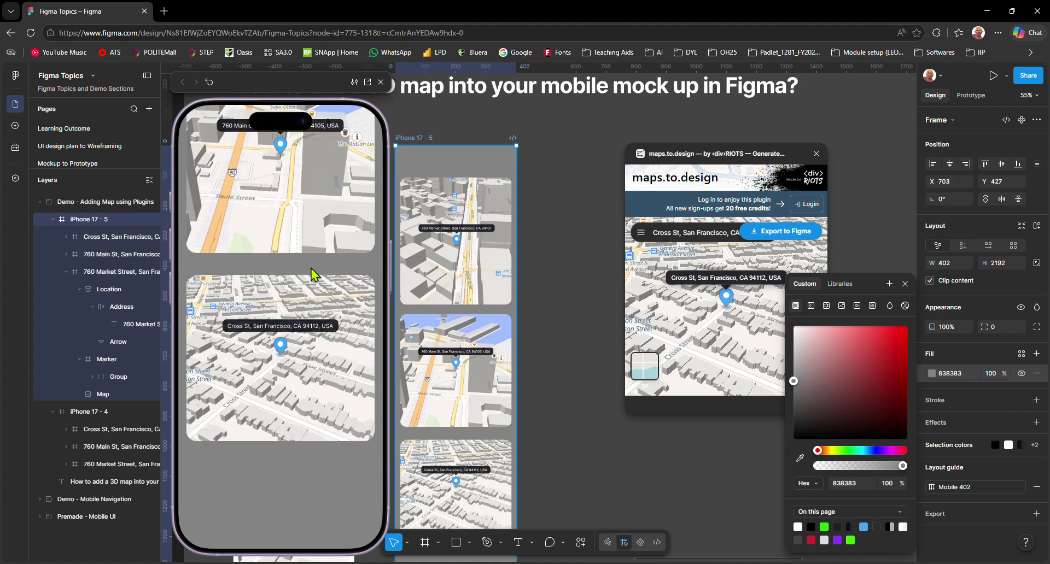
{"action": "scroll", "coordinate": [310, 268], "scroll_direction": "up", "scroll_amount": 3}
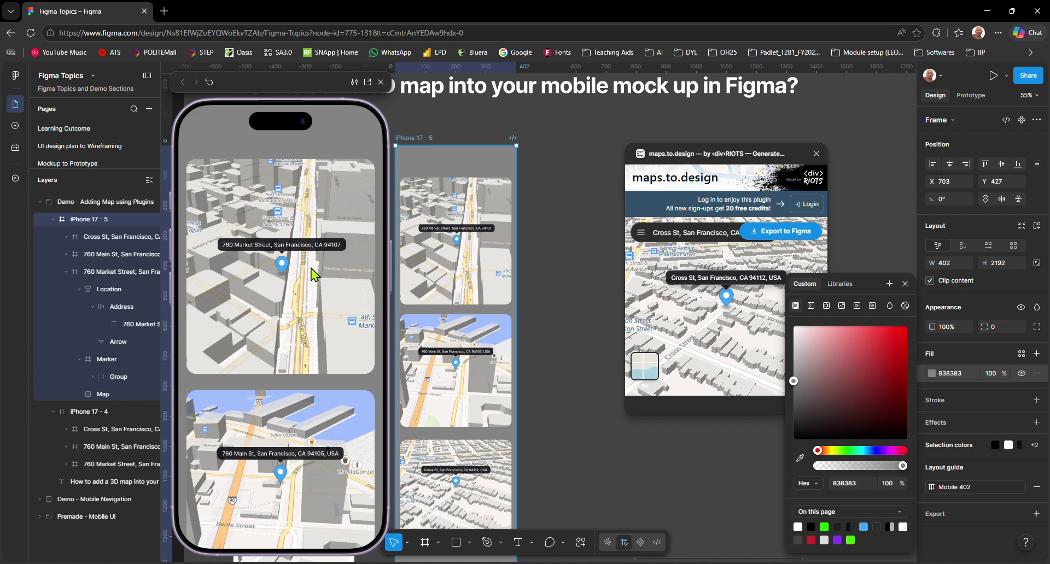